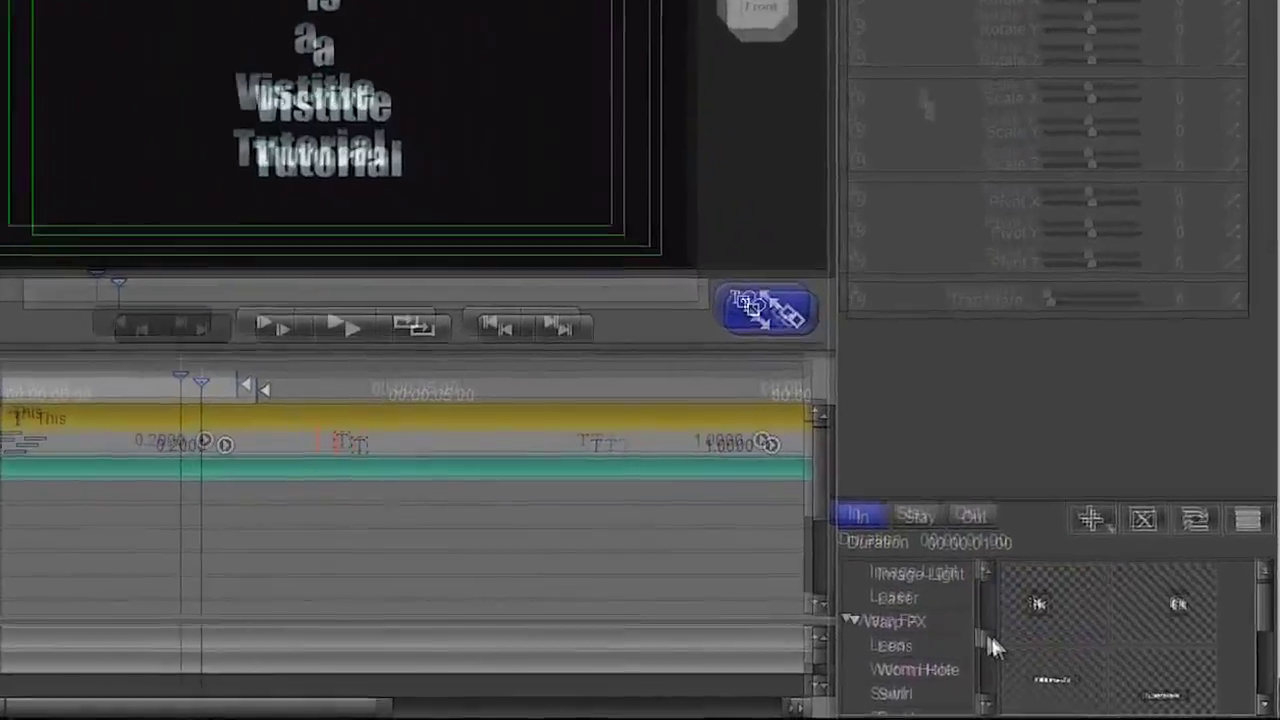
# Preview the Geometry entrance presets: 2D Pan, 2D Stretch, Linear Dither and Explode
pyautogui.moveTo(1059, 656); pyautogui.dragTo(1068, 624)
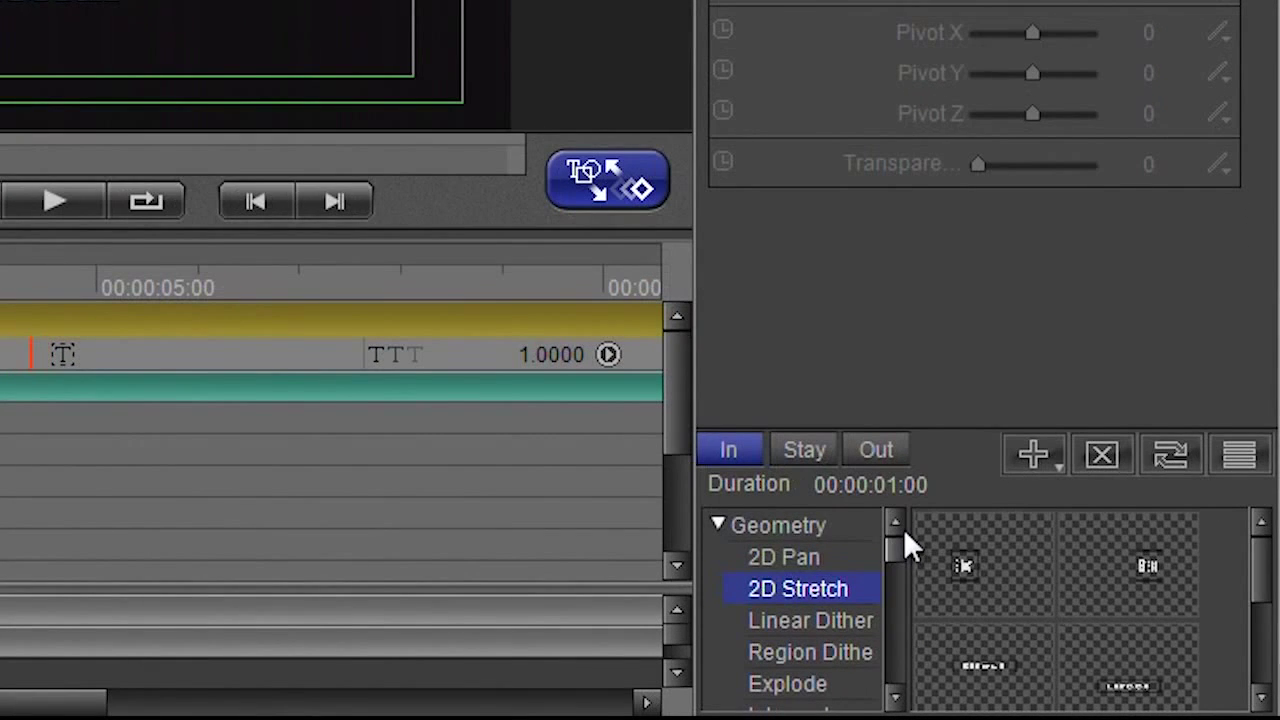
pyautogui.click(791, 556)
pyautogui.click(794, 589)
pyautogui.click(820, 617)
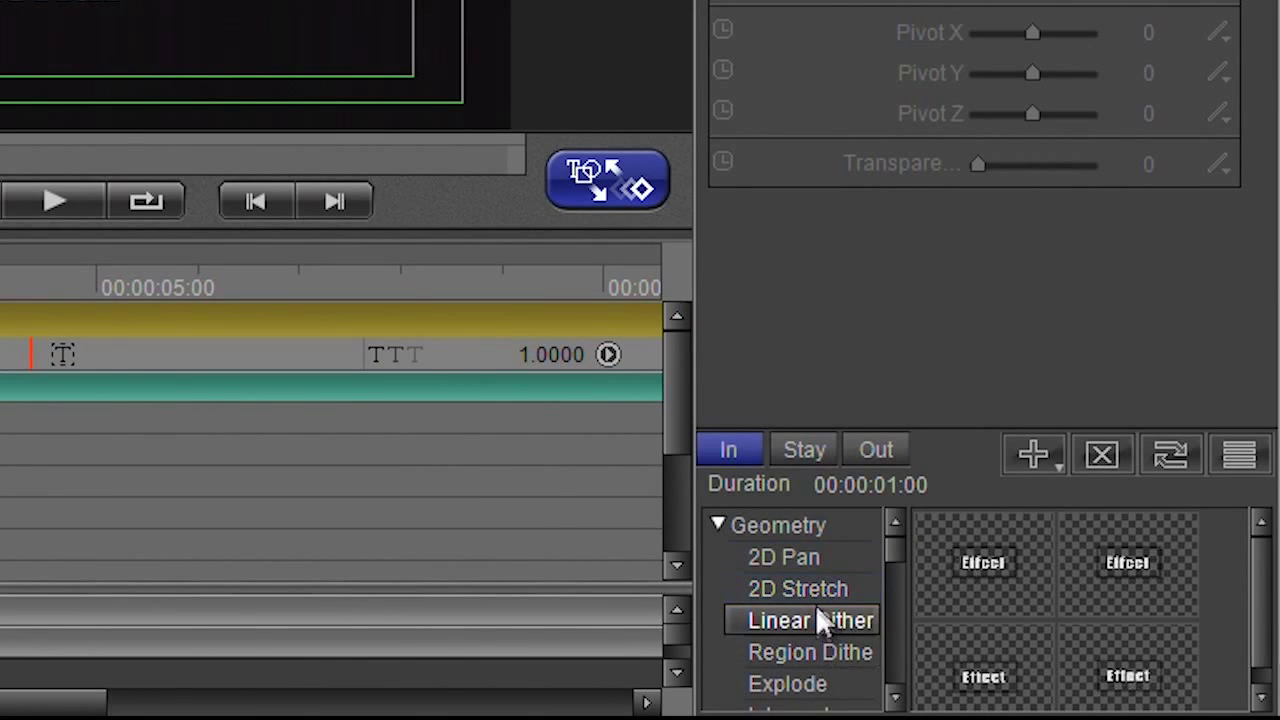
pyautogui.click(820, 652)
pyautogui.click(814, 682)
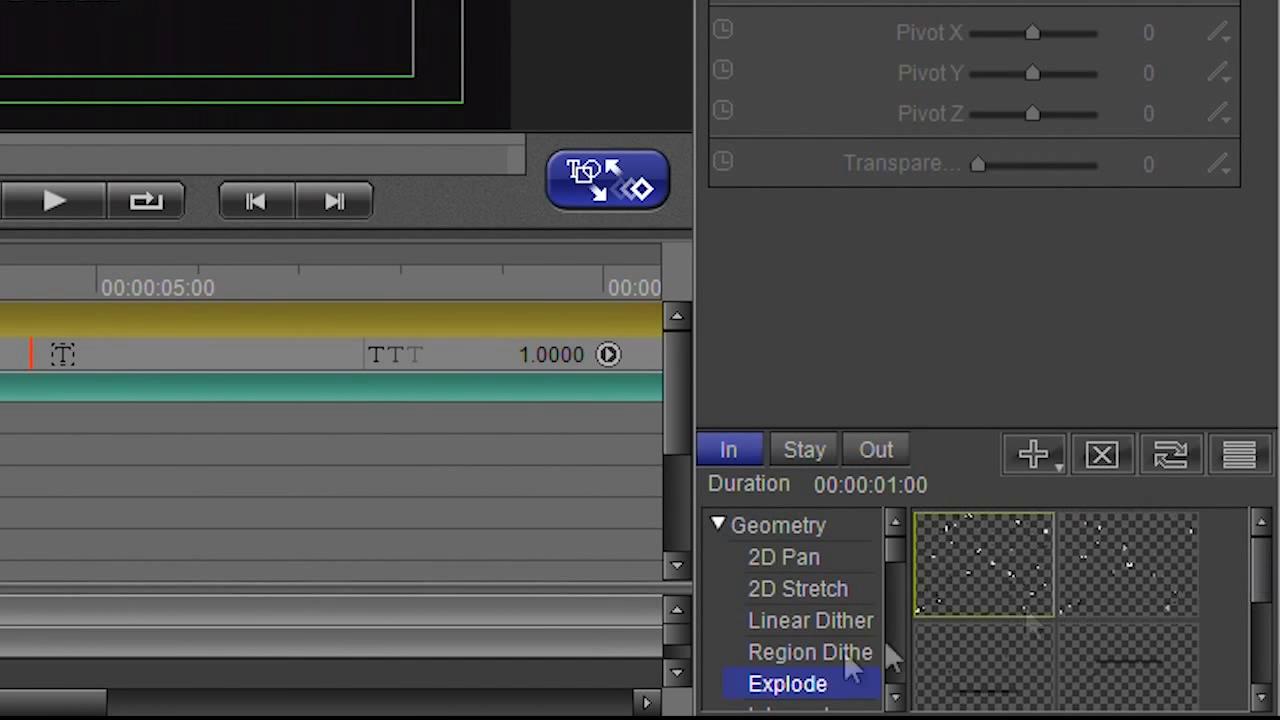
# In Light FX, compare Star Glow, Lens Flare and Stripe, then settle on the Shine presets
pyautogui.moveTo(1257, 571); pyautogui.dragTo(1263, 669)
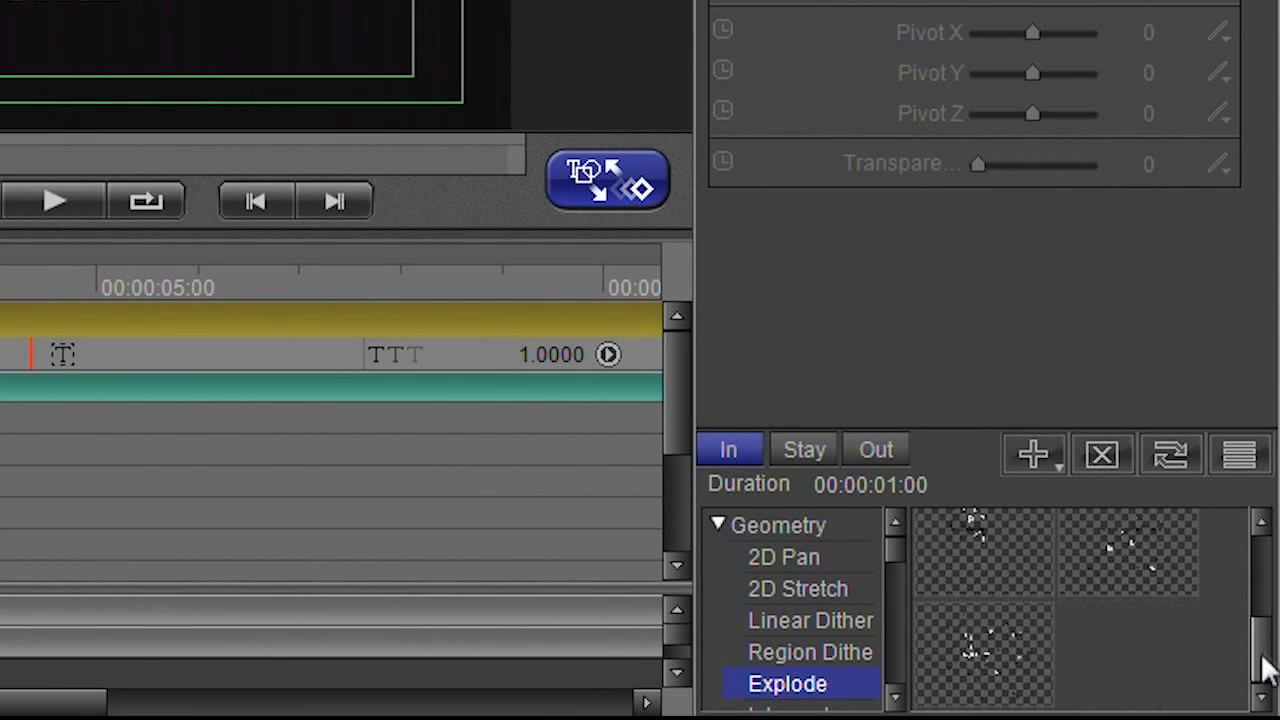
pyautogui.scroll(-5, 893, 575)
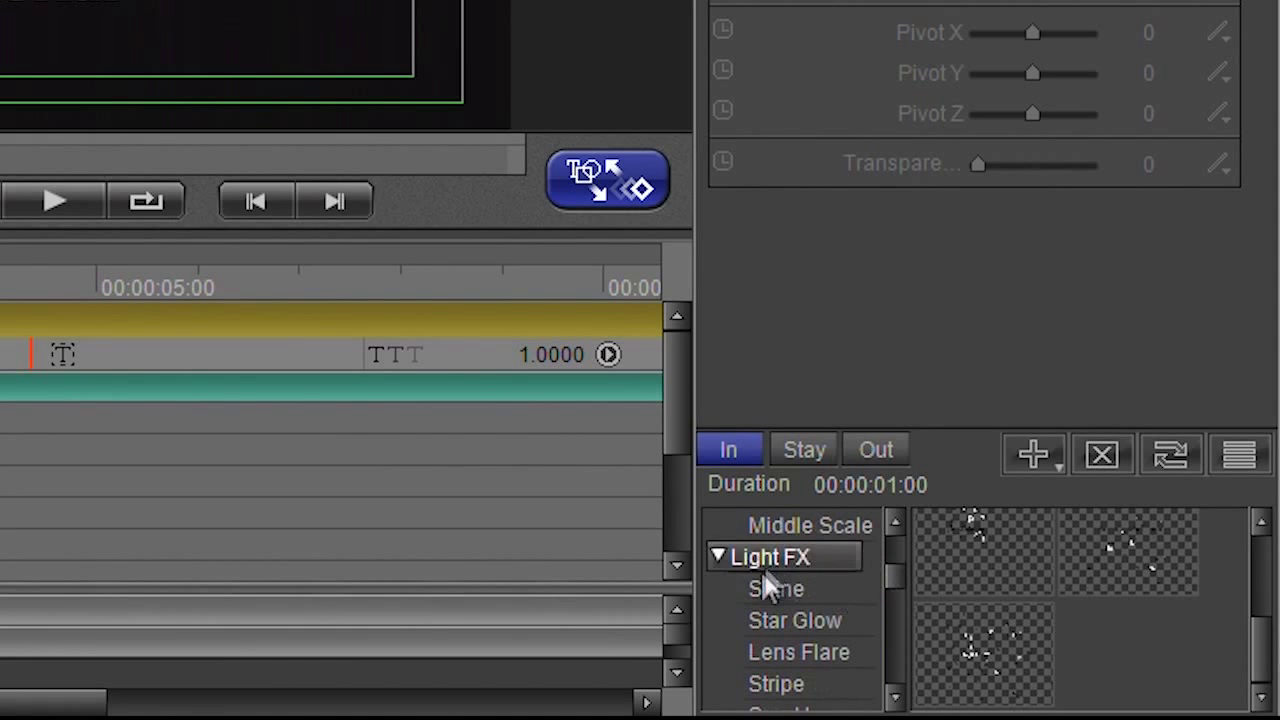
pyautogui.click(768, 588)
pyautogui.click(780, 624)
pyautogui.click(830, 654)
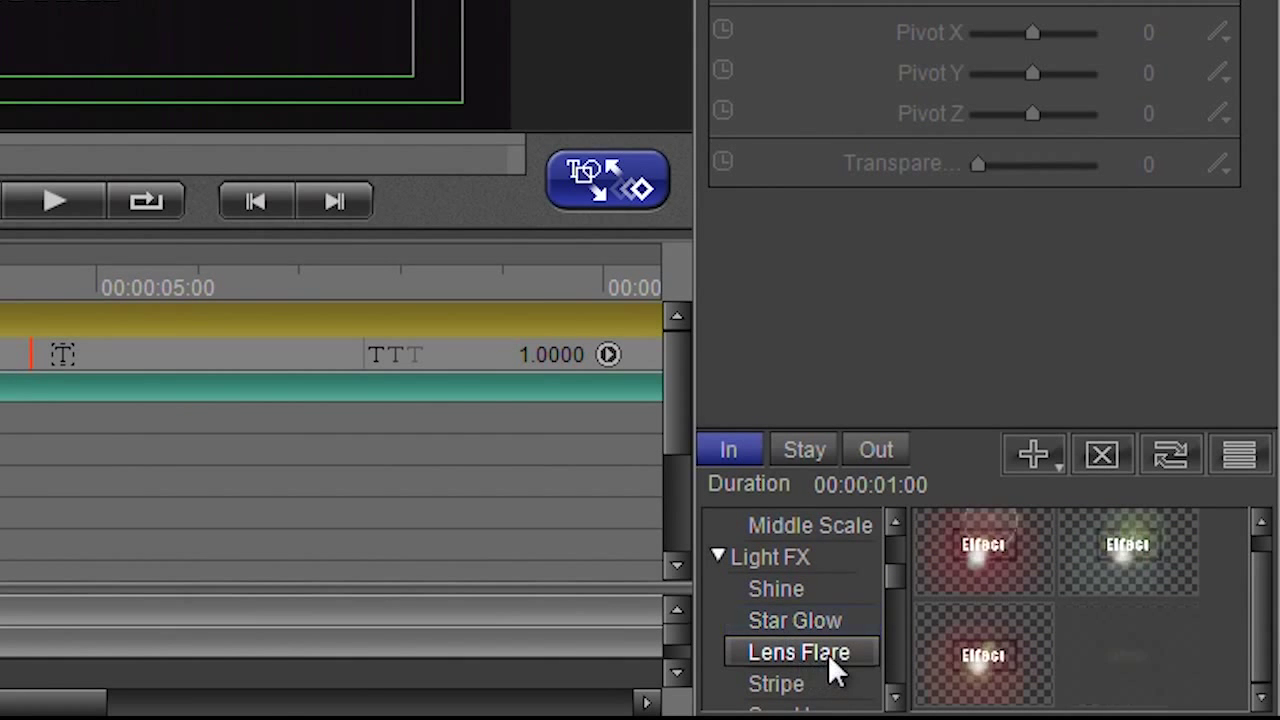
pyautogui.click(787, 683)
pyautogui.click(776, 590)
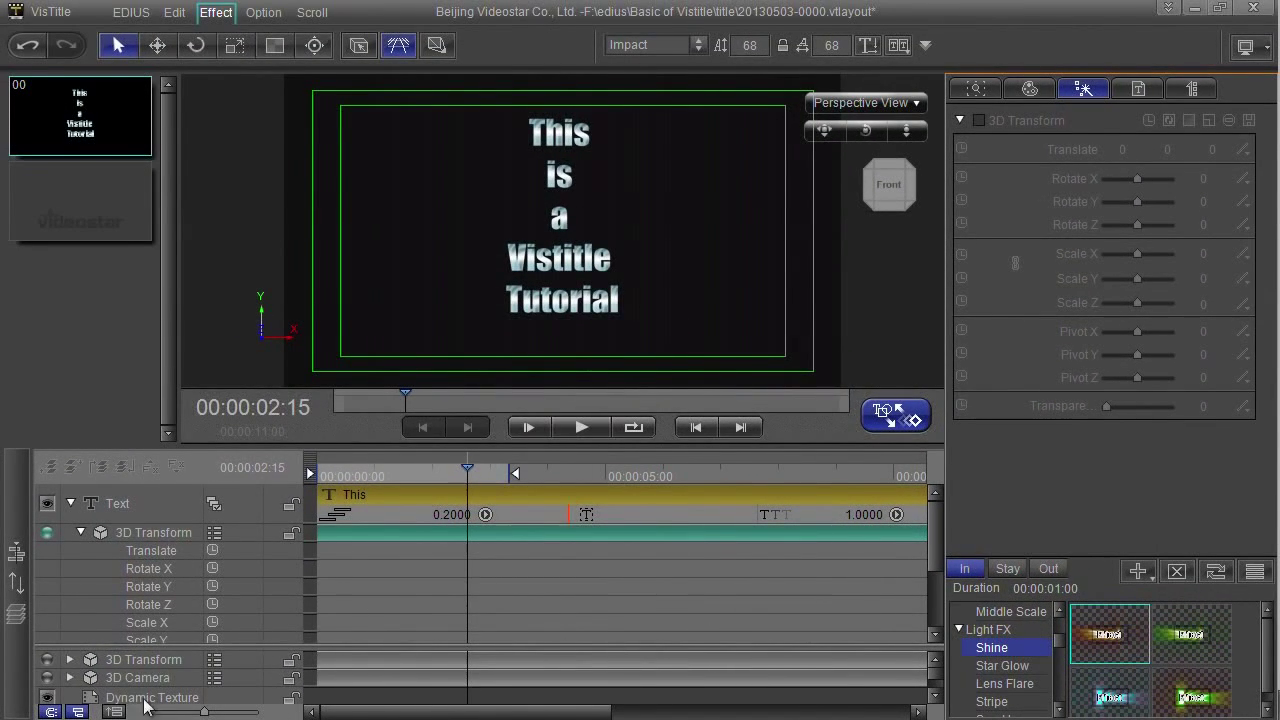
# Zoom the timeline out to ten seconds and drop the first Shine preset onto the title at 00:00:04:09
pyautogui.moveTo(204, 712); pyautogui.dragTo(195, 712)
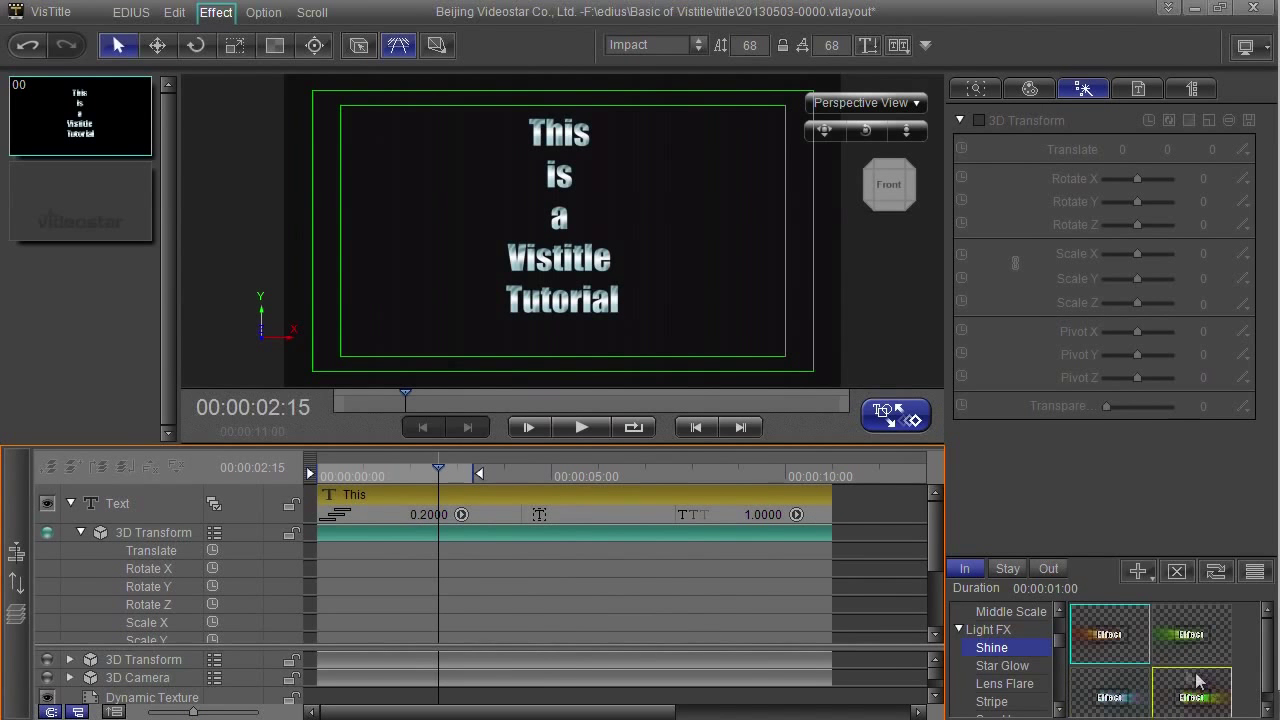
pyautogui.moveTo(1100, 640); pyautogui.dragTo(518, 541)
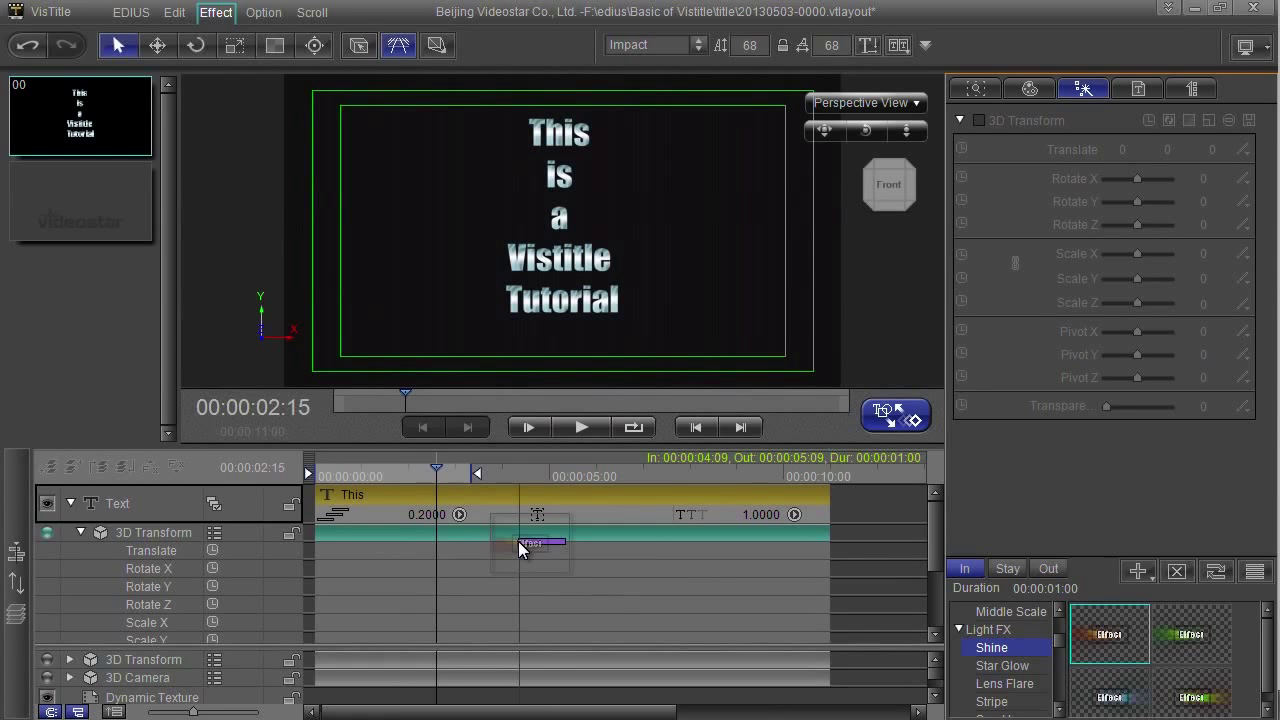
pyautogui.moveTo(518, 541); pyautogui.dragTo(518, 541)
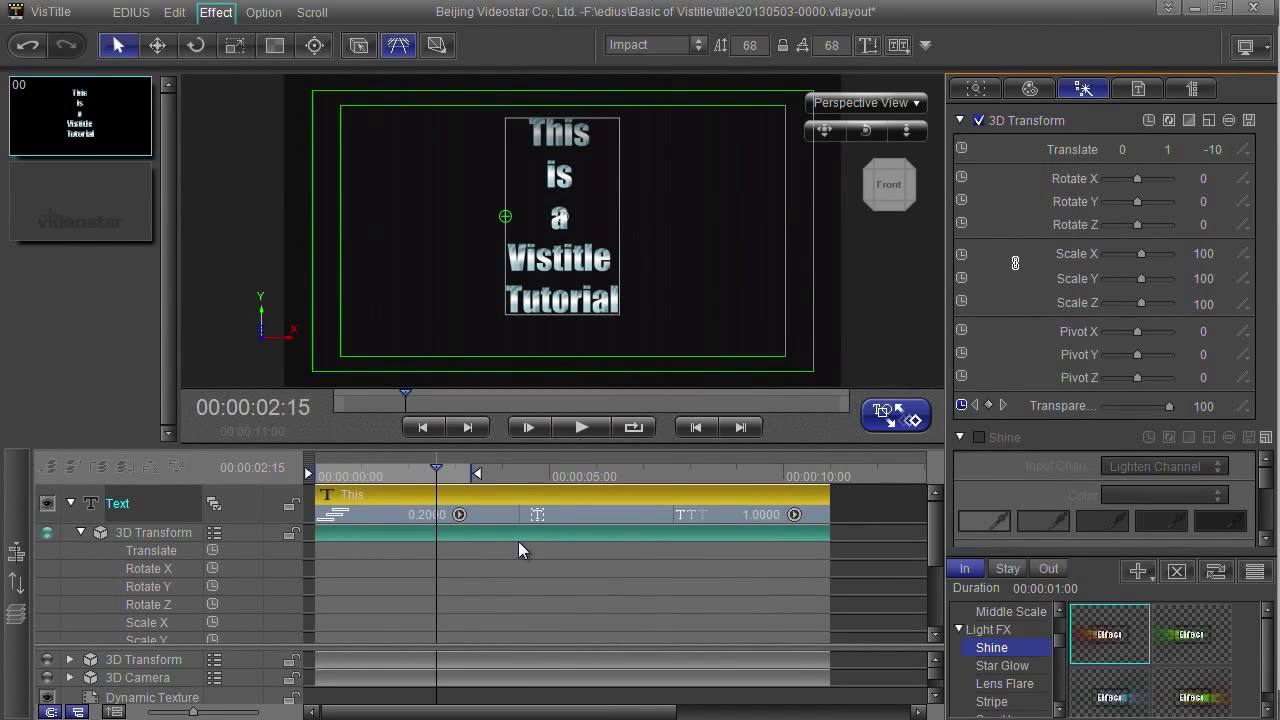
# Collapse the 3D Transform rows and preview the Shine from its start
pyautogui.click(82, 531)
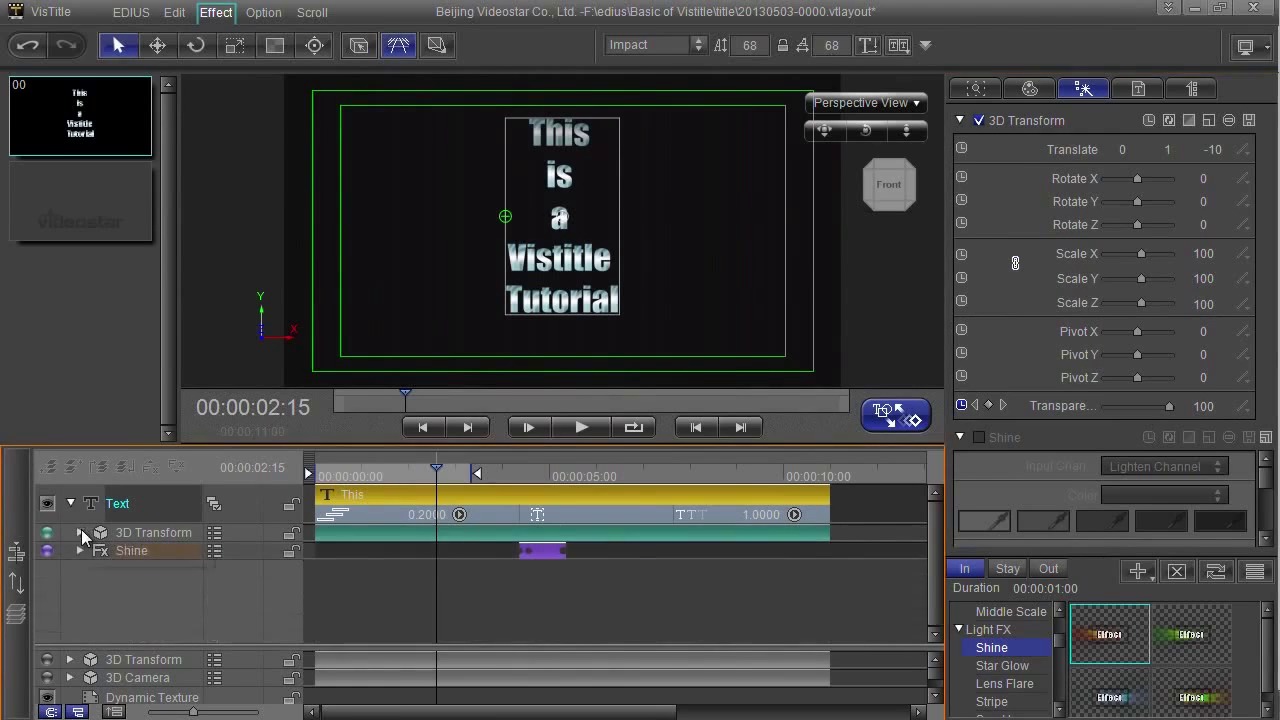
pyautogui.click(520, 477)
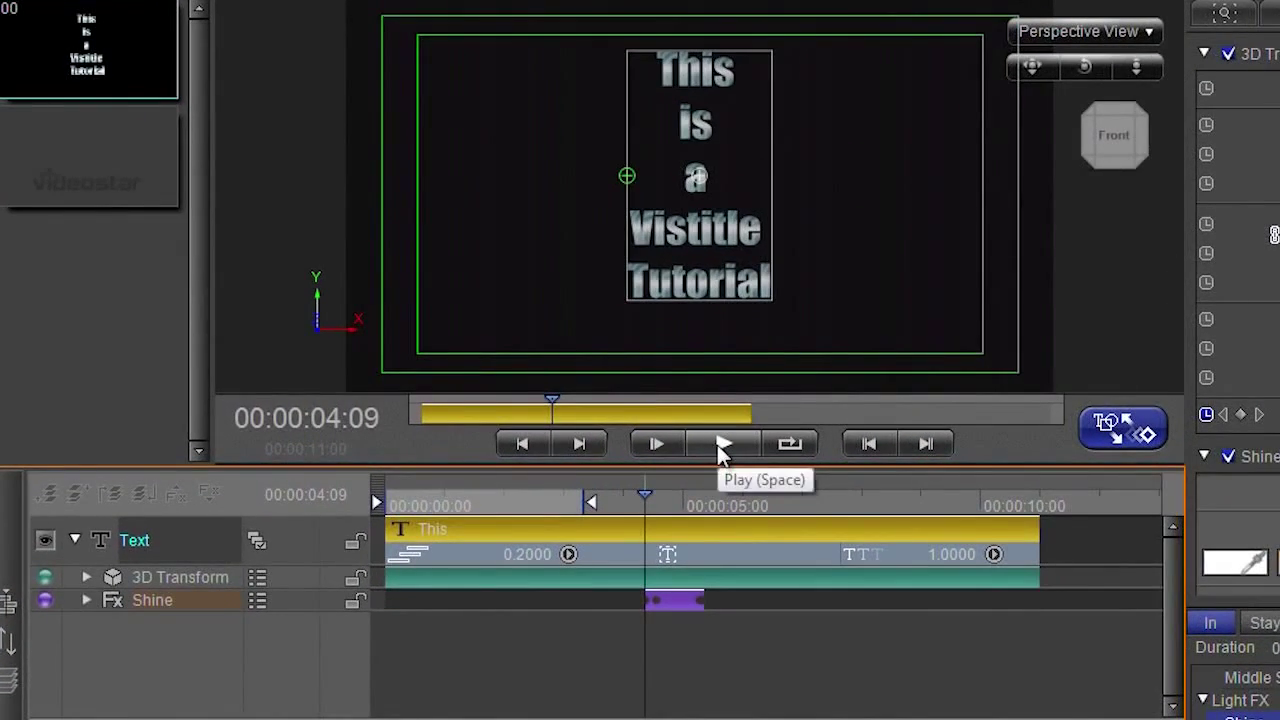
pyautogui.click(721, 448)
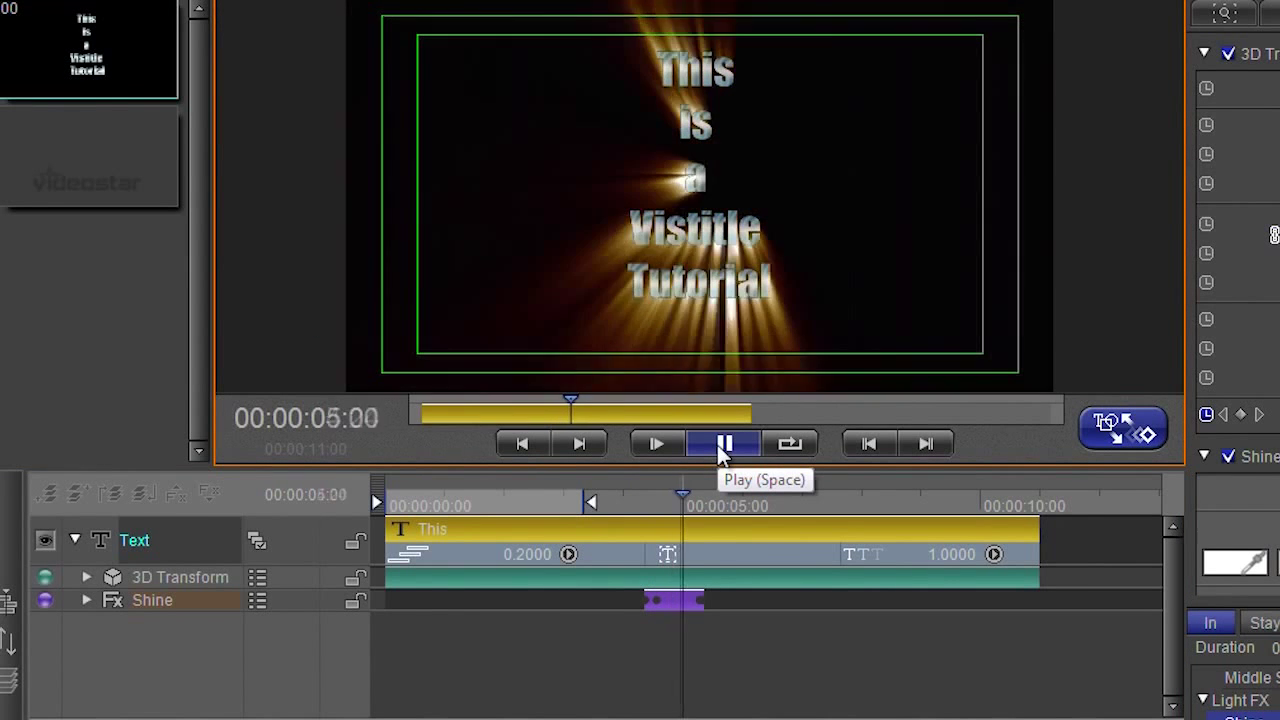
pyautogui.click(721, 448)
# Lengthen the Shine clip on the timeline and replay it to review the longer glow
pyautogui.click(700, 600)
pyautogui.moveTo(720, 600); pyautogui.dragTo(846, 601)
pyautogui.moveTo(664, 497)
pyautogui.mouseDown()
pyautogui.moveTo(677, 497)
pyautogui.moveTo(645, 497)
pyautogui.mouseUp()
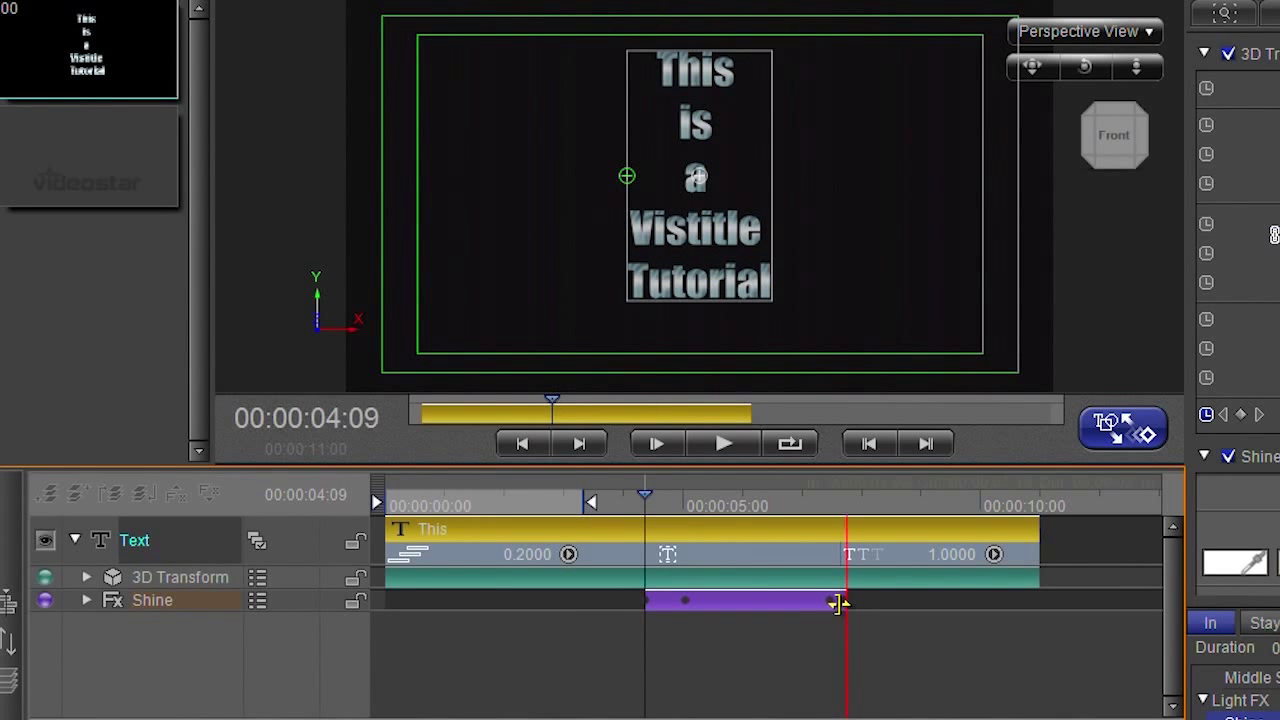
pyautogui.click(723, 444)
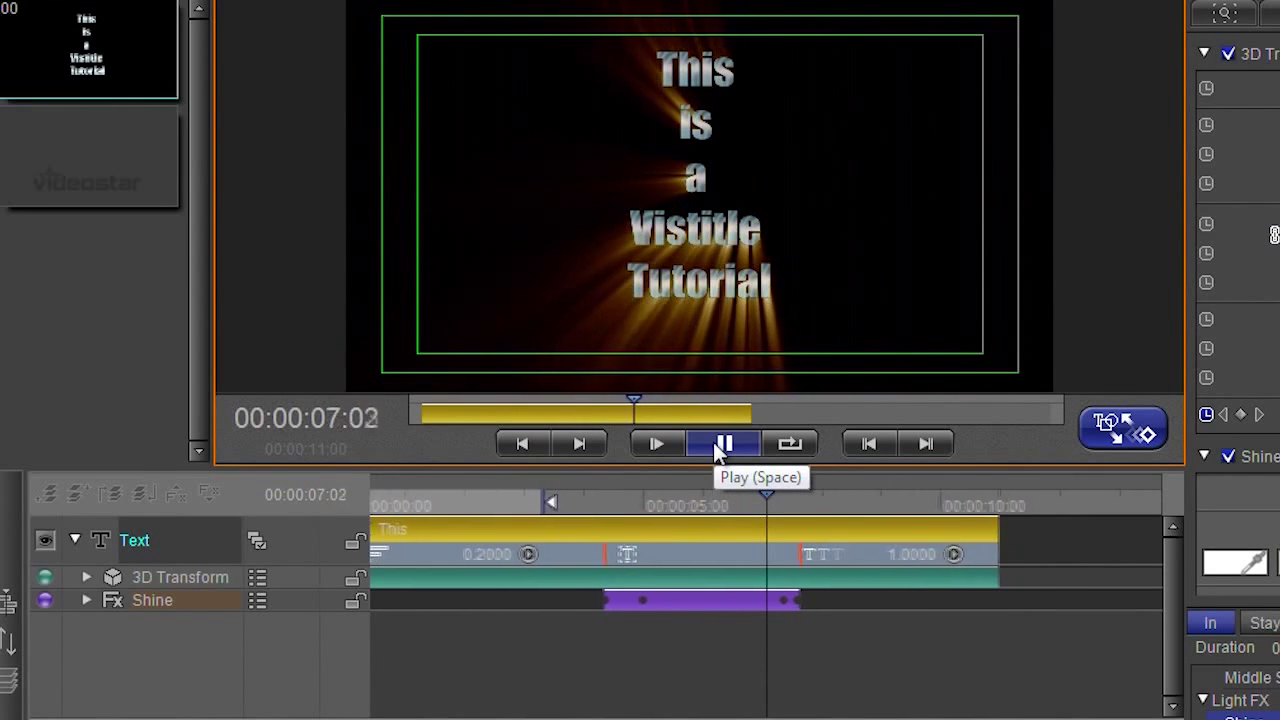
pyautogui.click(715, 444)
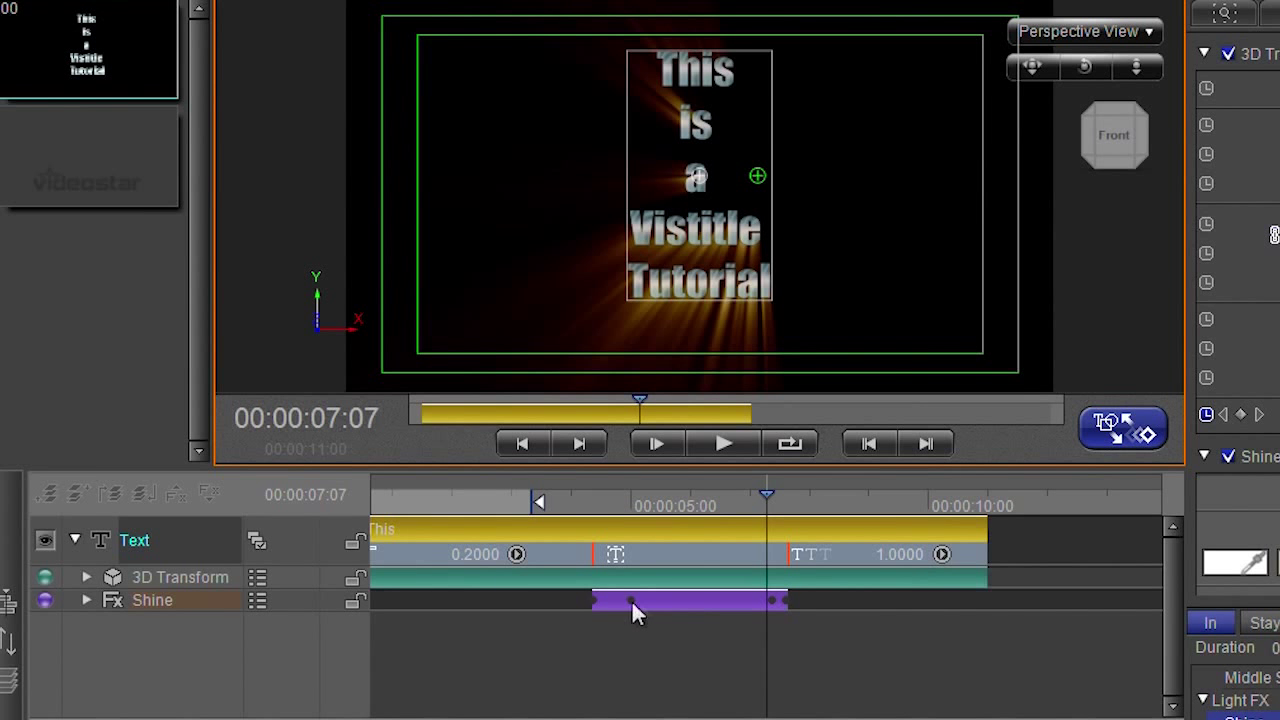
pyautogui.moveTo(690, 500); pyautogui.dragTo(611, 503)
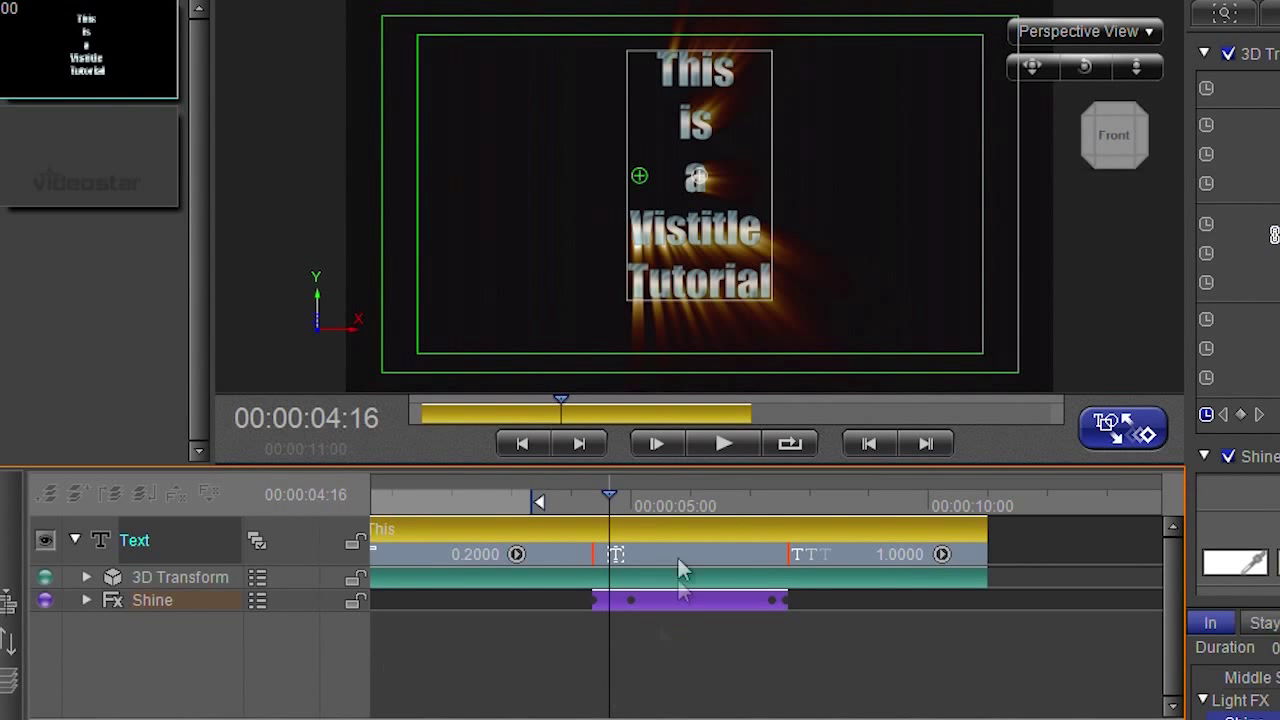
# Expand the Shine track's Center, Boost, Length and Source Blend rows and go to 00:00:05:21
pyautogui.moveTo(610, 498); pyautogui.dragTo(598, 500)
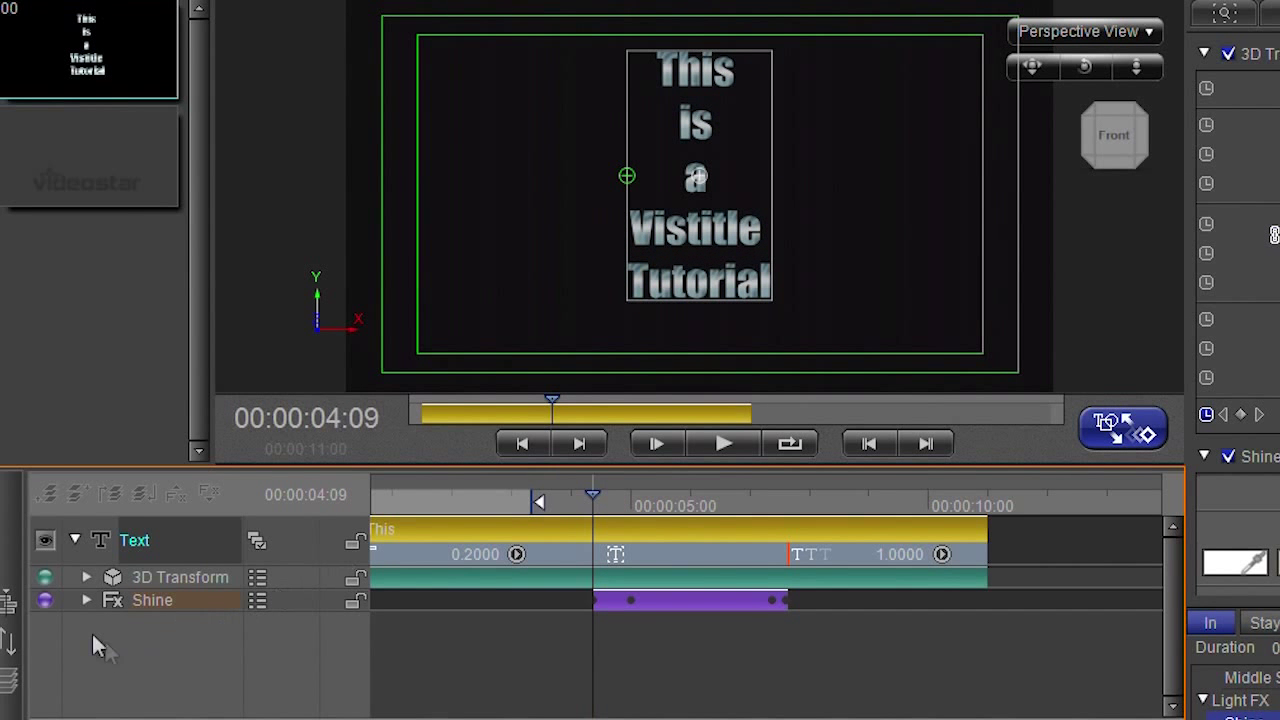
pyautogui.click(85, 600)
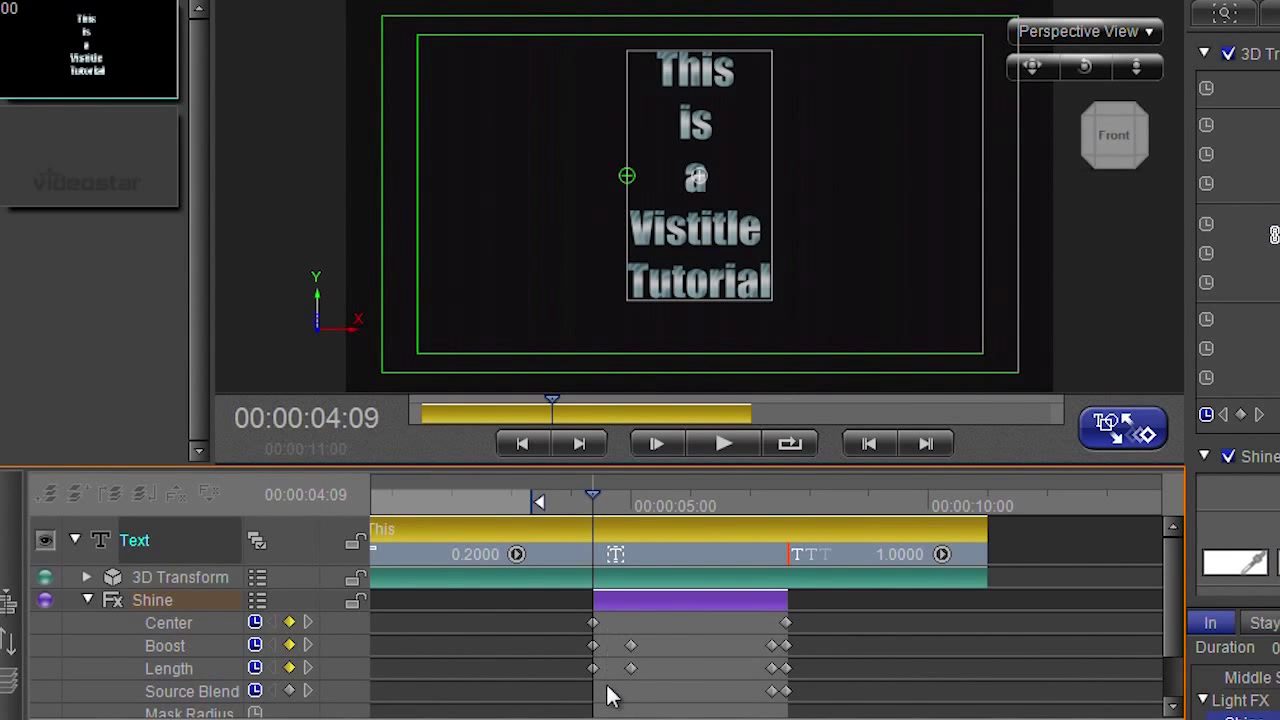
pyautogui.moveTo(594, 497); pyautogui.dragTo(685, 508)
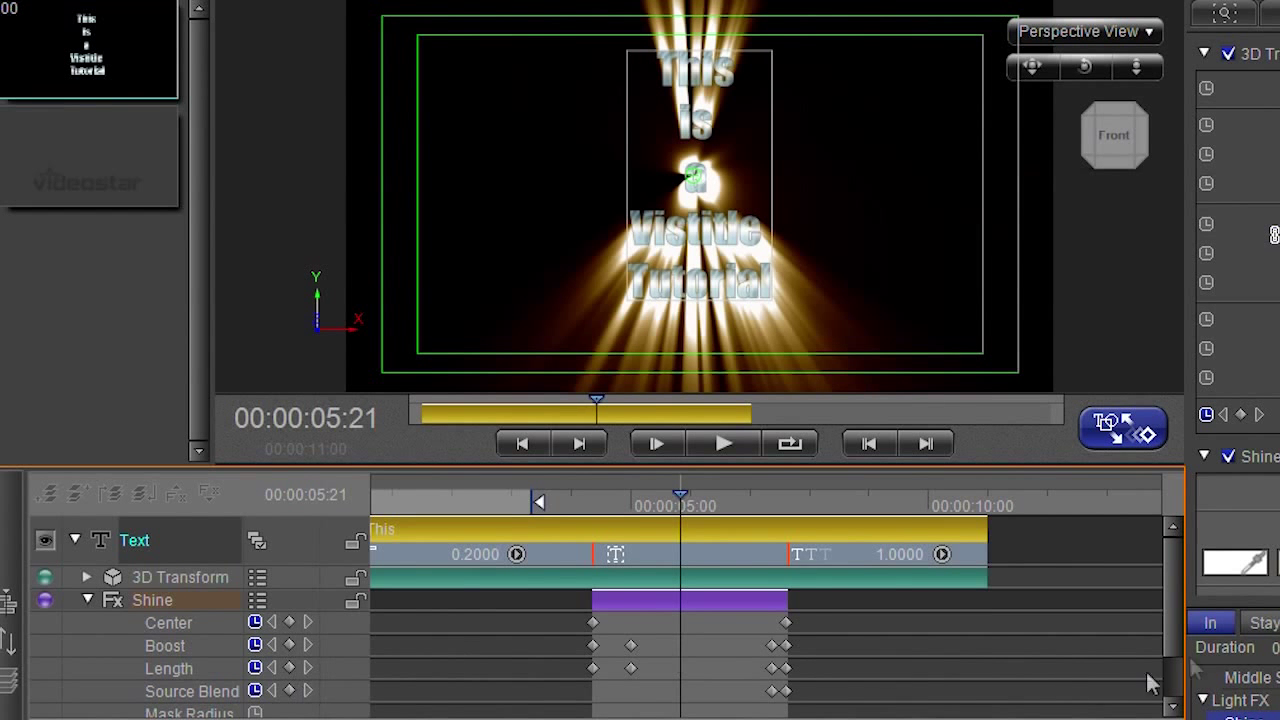
pyautogui.moveTo(1171, 606); pyautogui.dragTo(1171, 651)
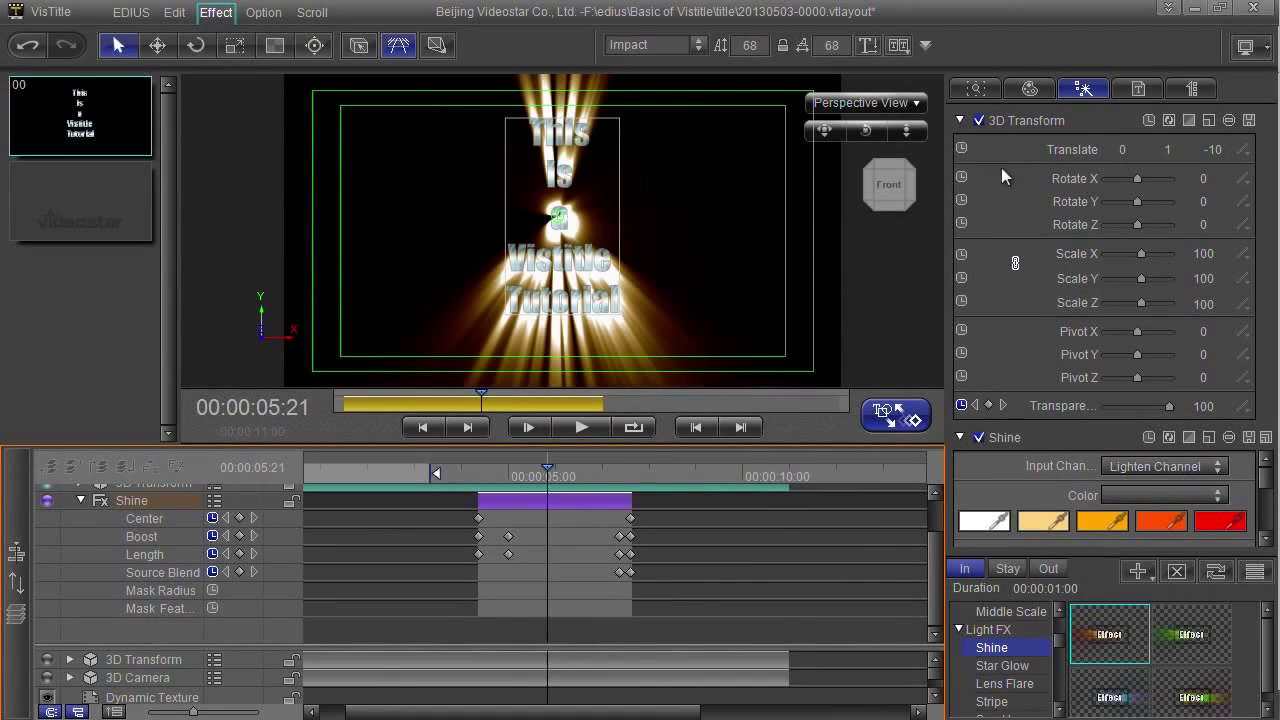
# At 00:00:05:21, keyframe Shine Boost and Length at 182 and Source Blend at 29, then play from 4:12
pyautogui.click(959, 120)
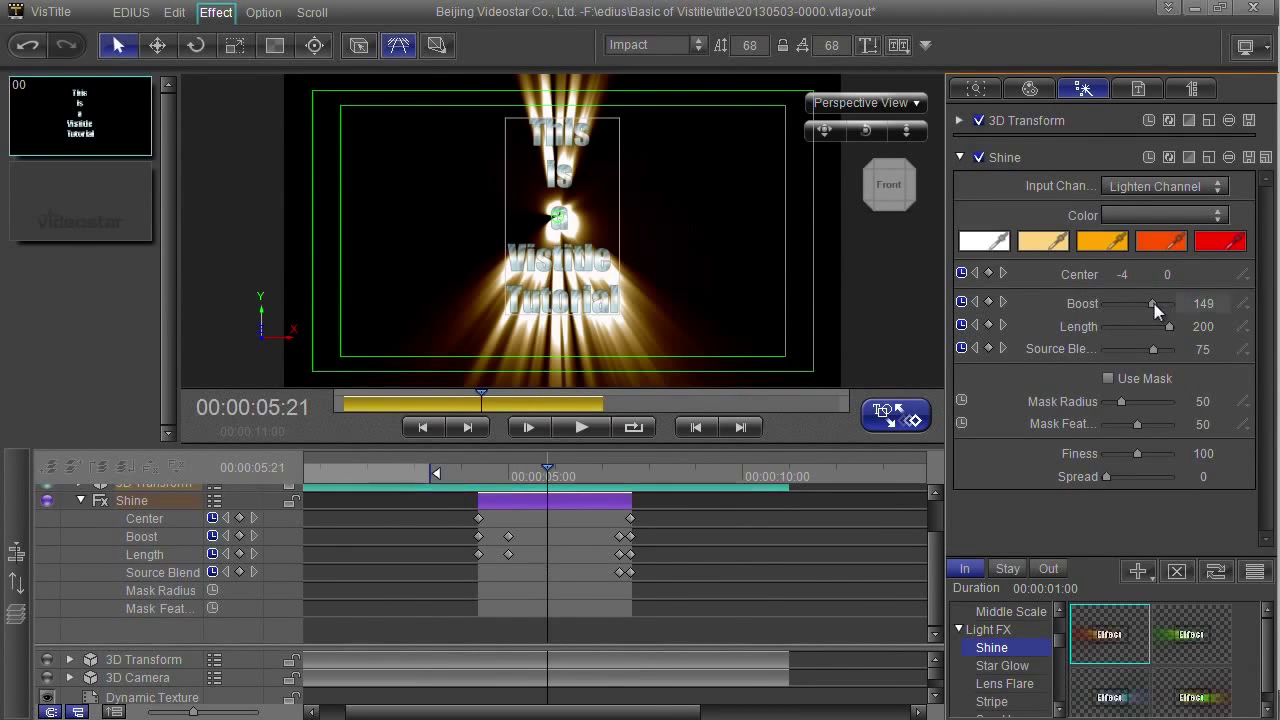
pyautogui.moveTo(1155, 301)
pyautogui.mouseDown()
pyautogui.moveTo(1175, 300)
pyautogui.moveTo(1130, 330)
pyautogui.moveTo(1162, 330)
pyautogui.mouseUp()
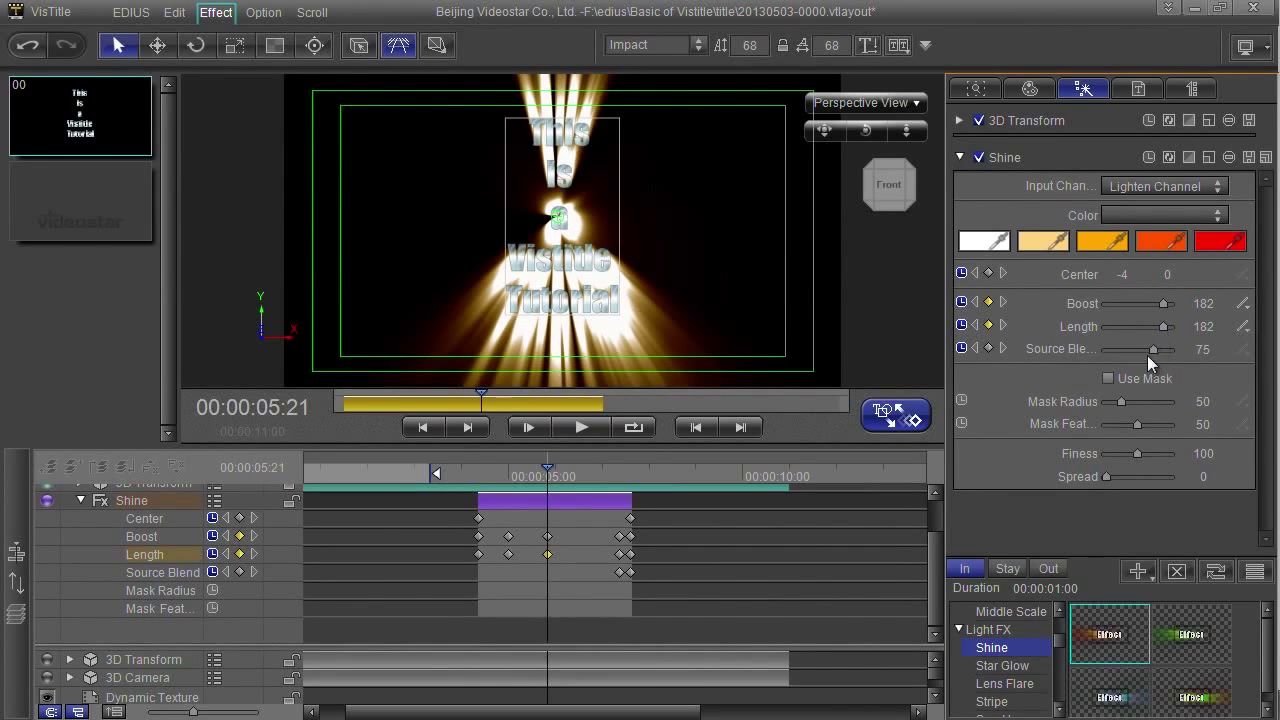
pyautogui.click(1154, 350)
pyautogui.moveTo(1177, 349); pyautogui.dragTo(1126, 350)
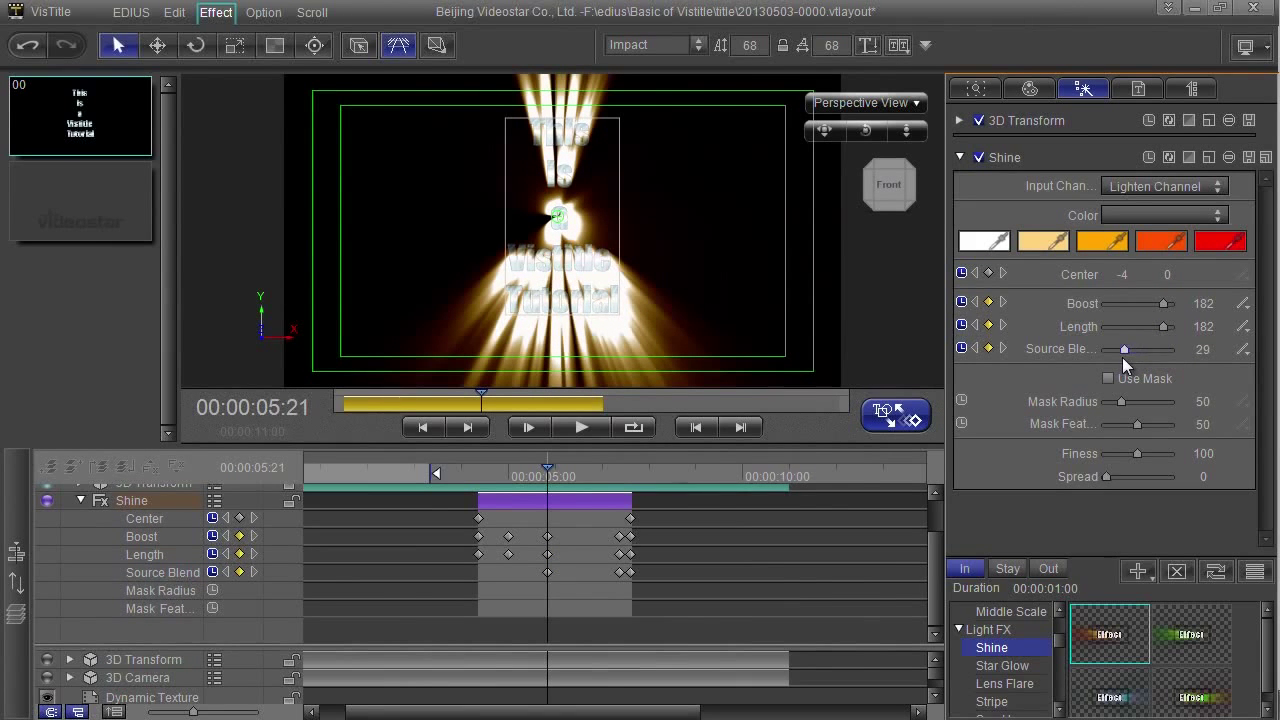
pyautogui.moveTo(548, 480); pyautogui.dragTo(484, 475)
pyautogui.click(581, 427)
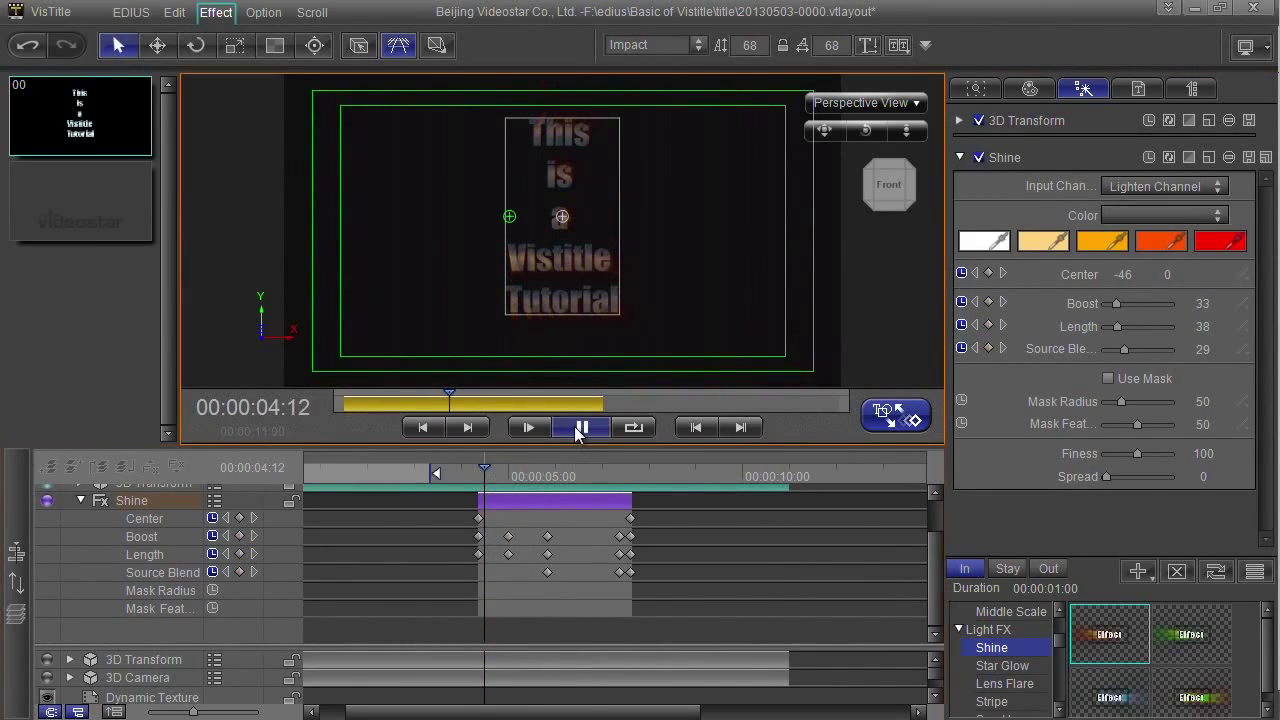
# Move the Shine effect to the start of the timeline, beginning at 00:00:00:01
pyautogui.click(80, 500)
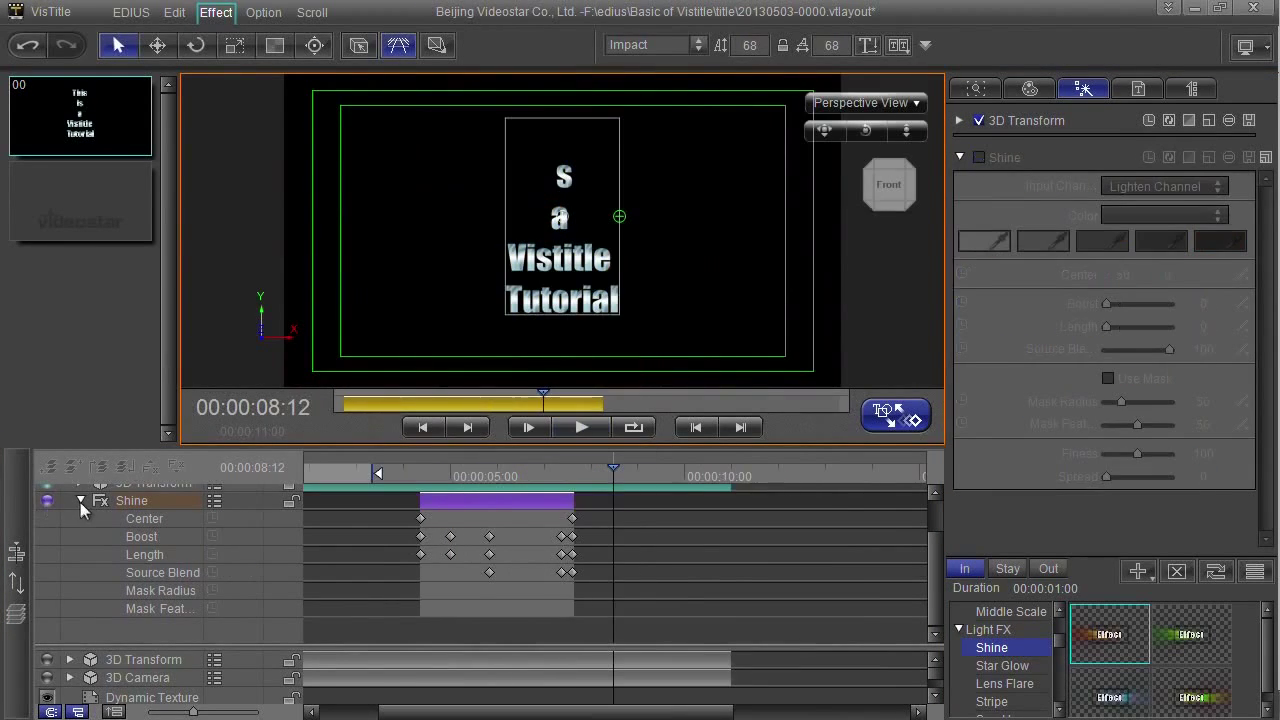
pyautogui.moveTo(468, 478)
pyautogui.mouseDown()
pyautogui.moveTo(440, 474)
pyautogui.moveTo(473, 476)
pyautogui.mouseUp()
pyautogui.moveTo(520, 557); pyautogui.dragTo(356, 558)
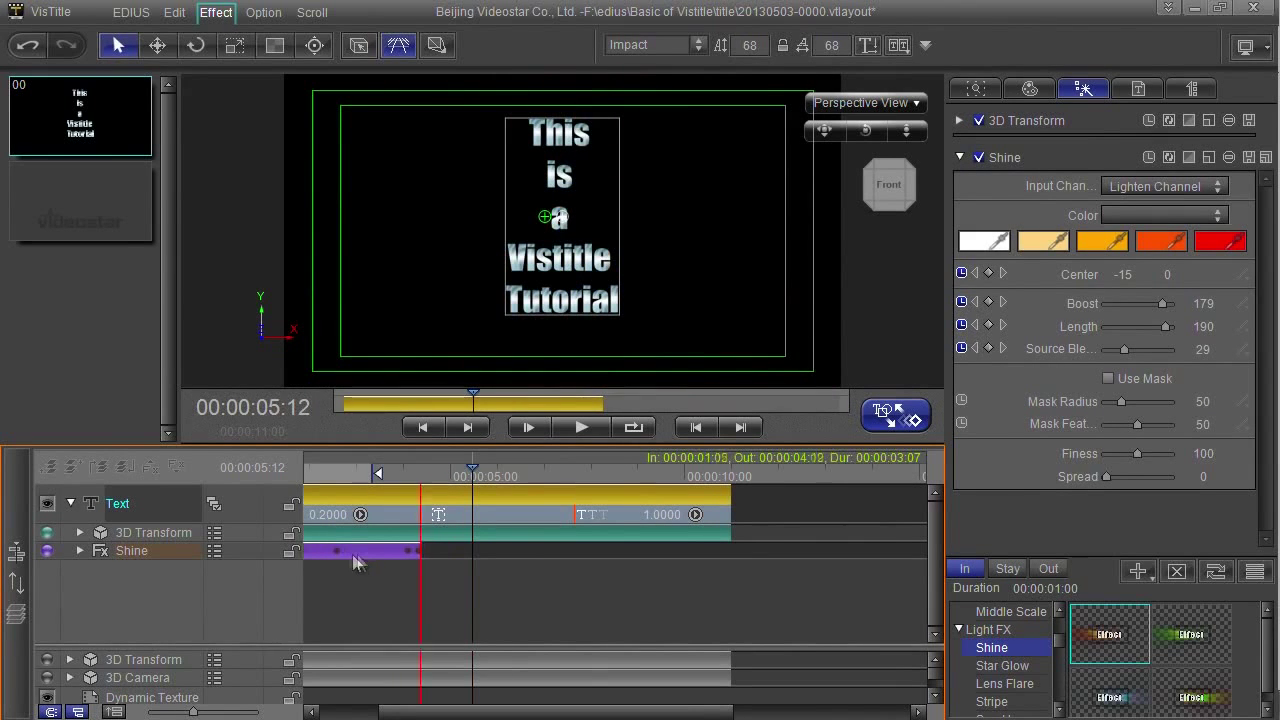
pyautogui.moveTo(450, 712); pyautogui.dragTo(380, 712)
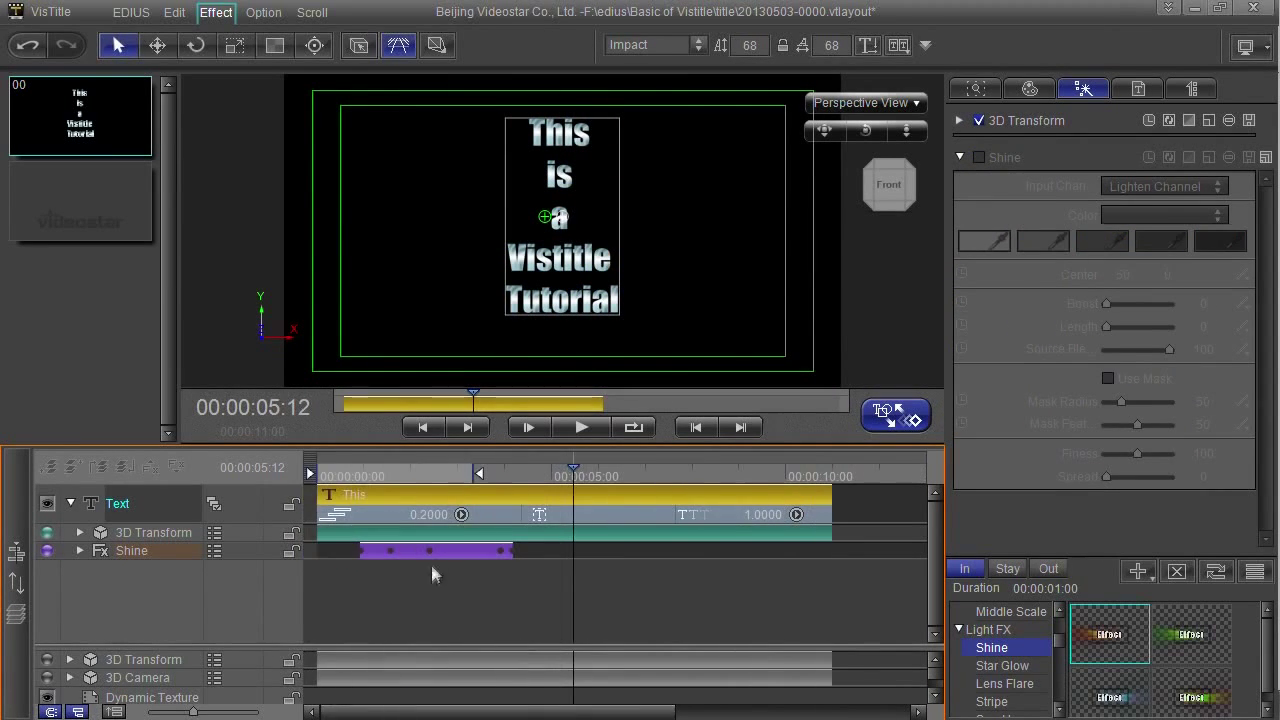
pyautogui.moveTo(433, 558); pyautogui.dragTo(408, 552)
# Set the text to Play by line (in), nudge the Shine slightly later, and preview from the start
pyautogui.rightClick(406, 511)
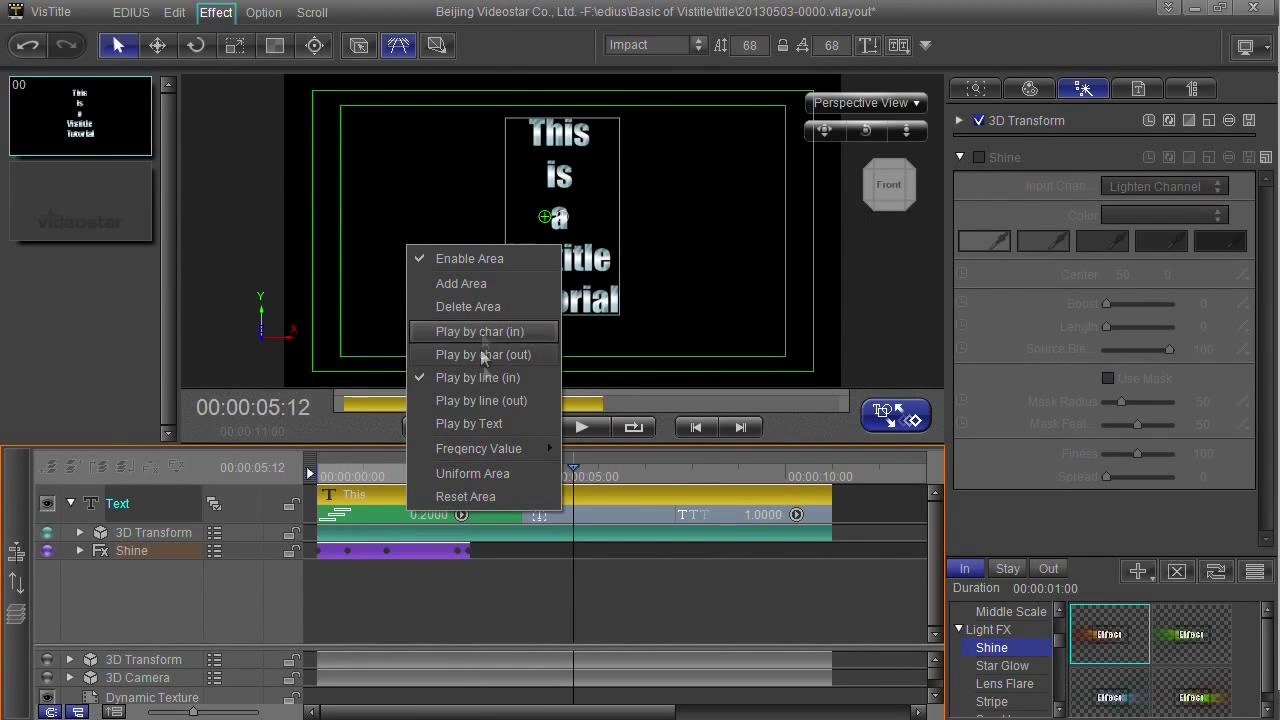
pyautogui.click(485, 378)
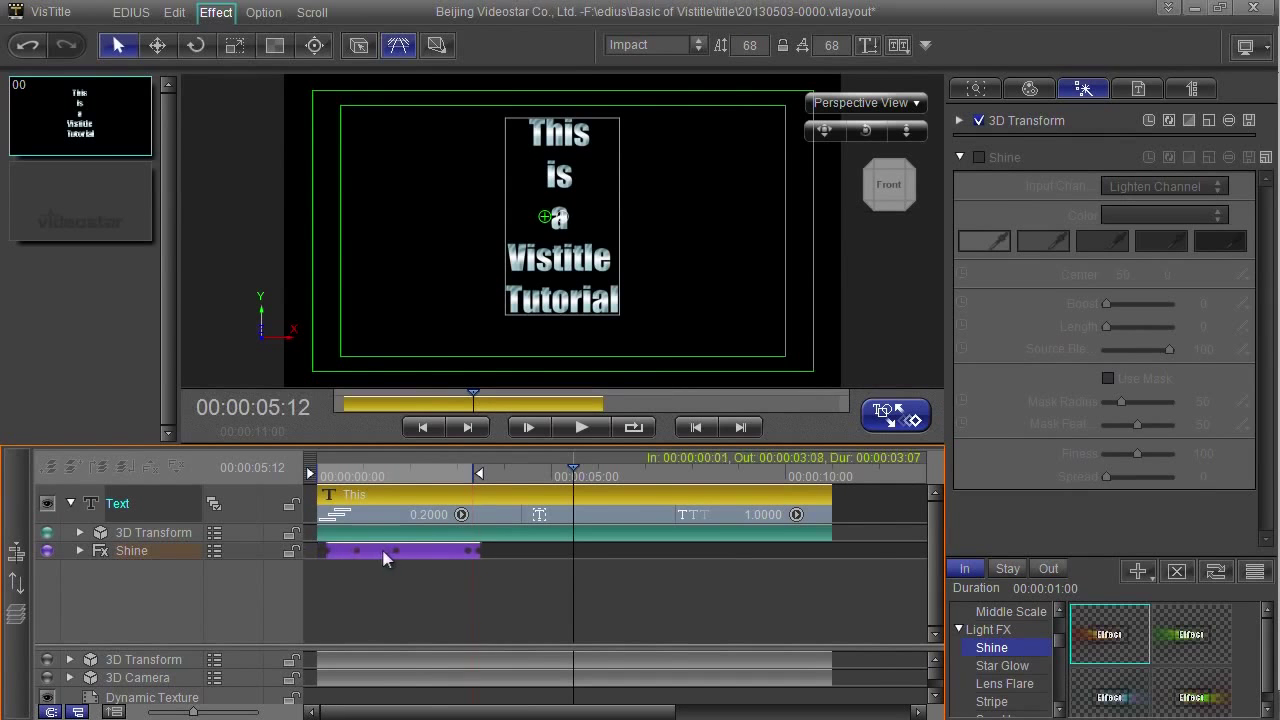
pyautogui.moveTo(386, 553); pyautogui.dragTo(400, 553)
pyautogui.click(324, 476)
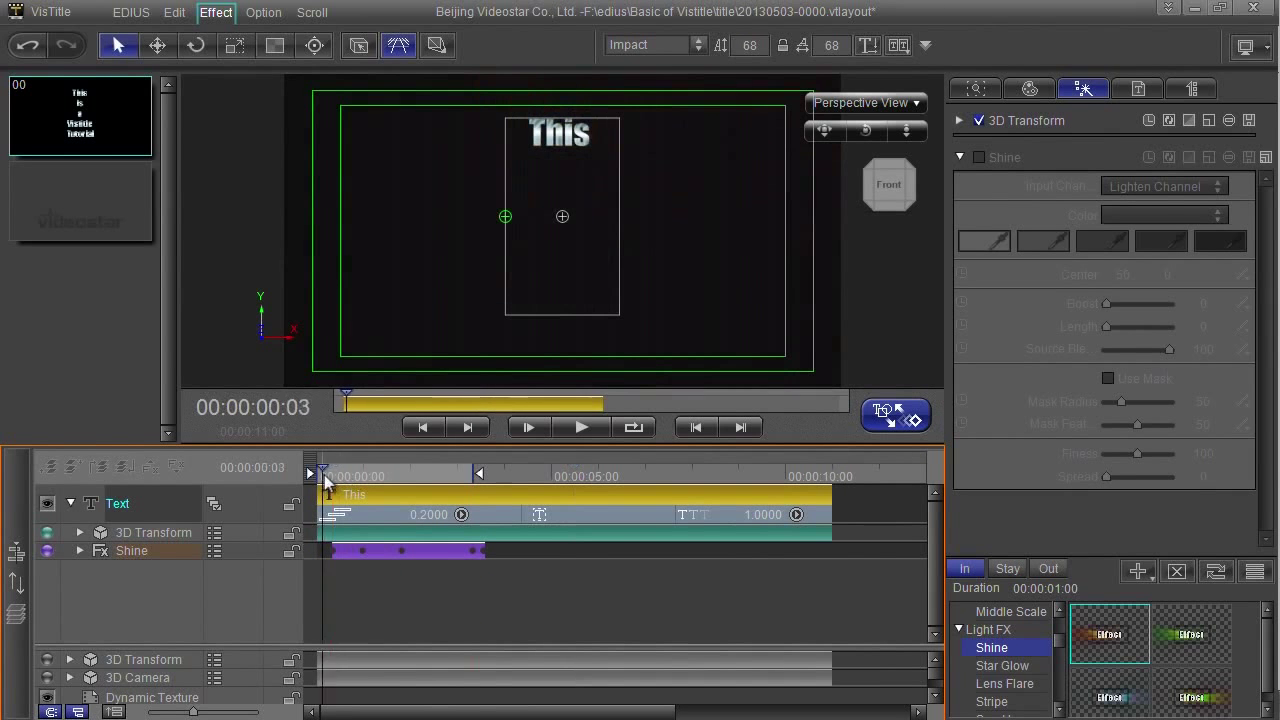
pyautogui.click(577, 428)
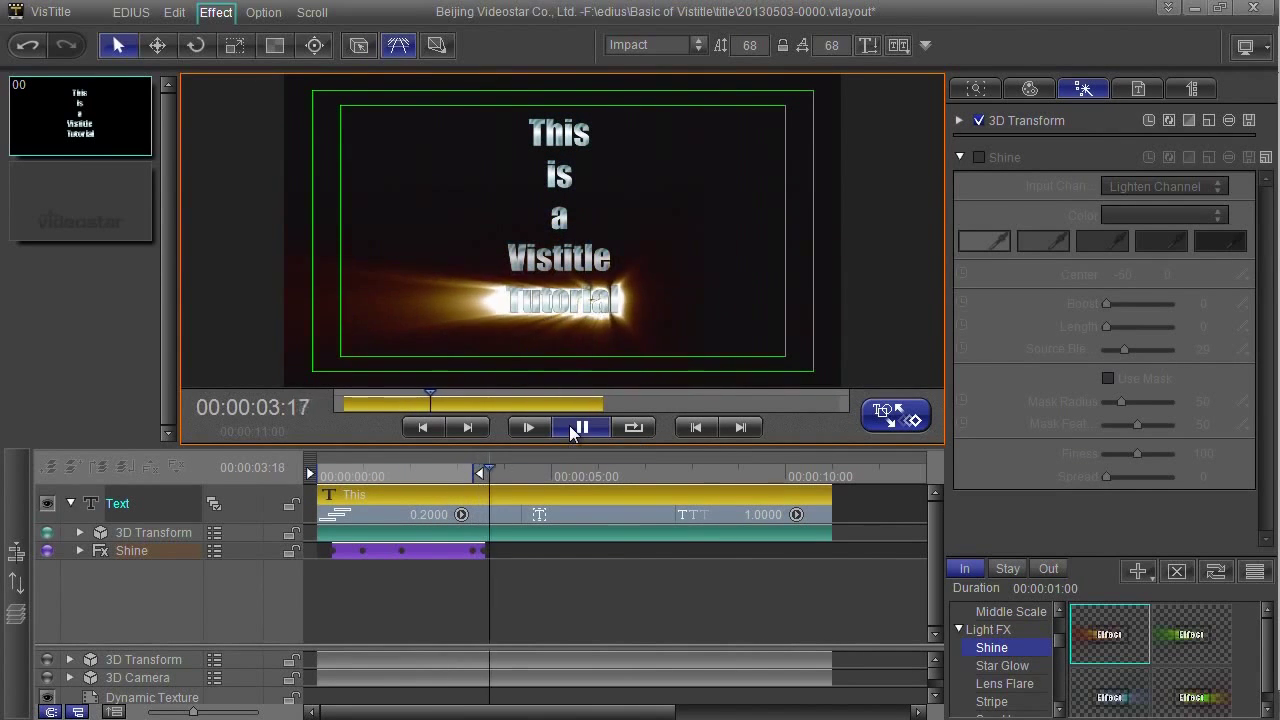
pyautogui.click(579, 428)
pyautogui.moveTo(478, 475); pyautogui.dragTo(460, 484)
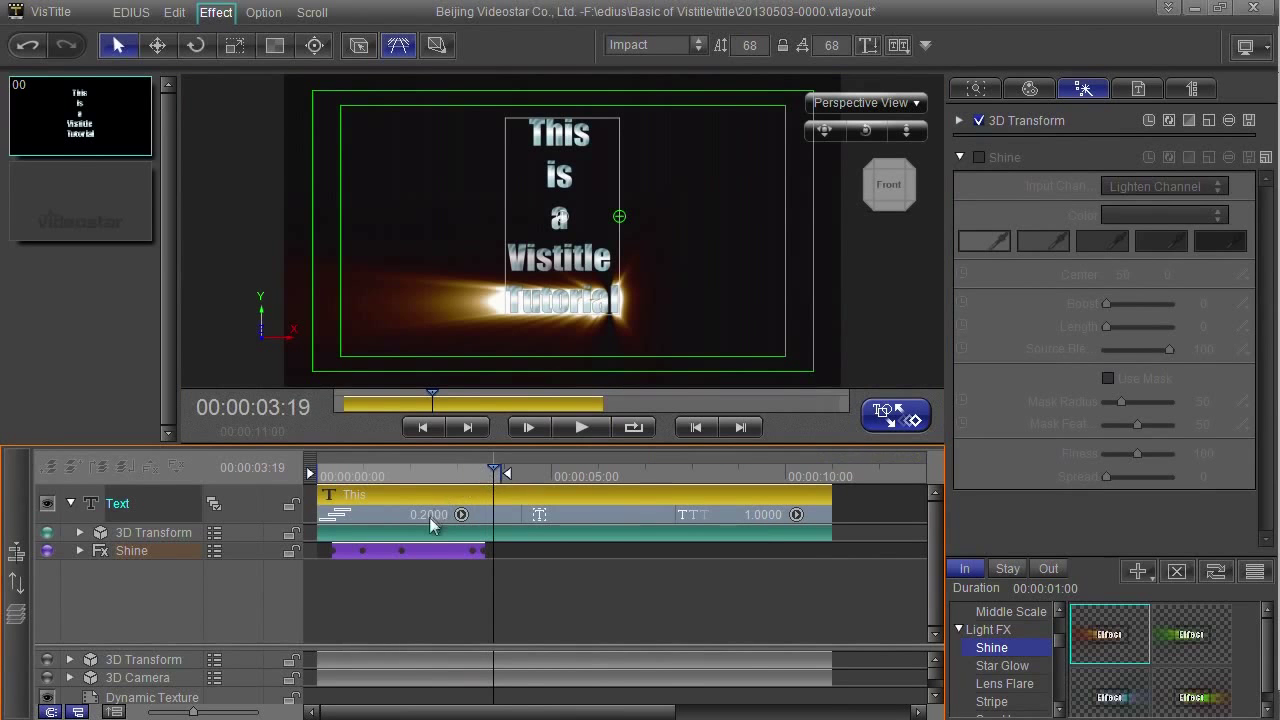
# Keep the Play by line (in) mode and scrub through the animation's opening
pyautogui.rightClick(428, 516)
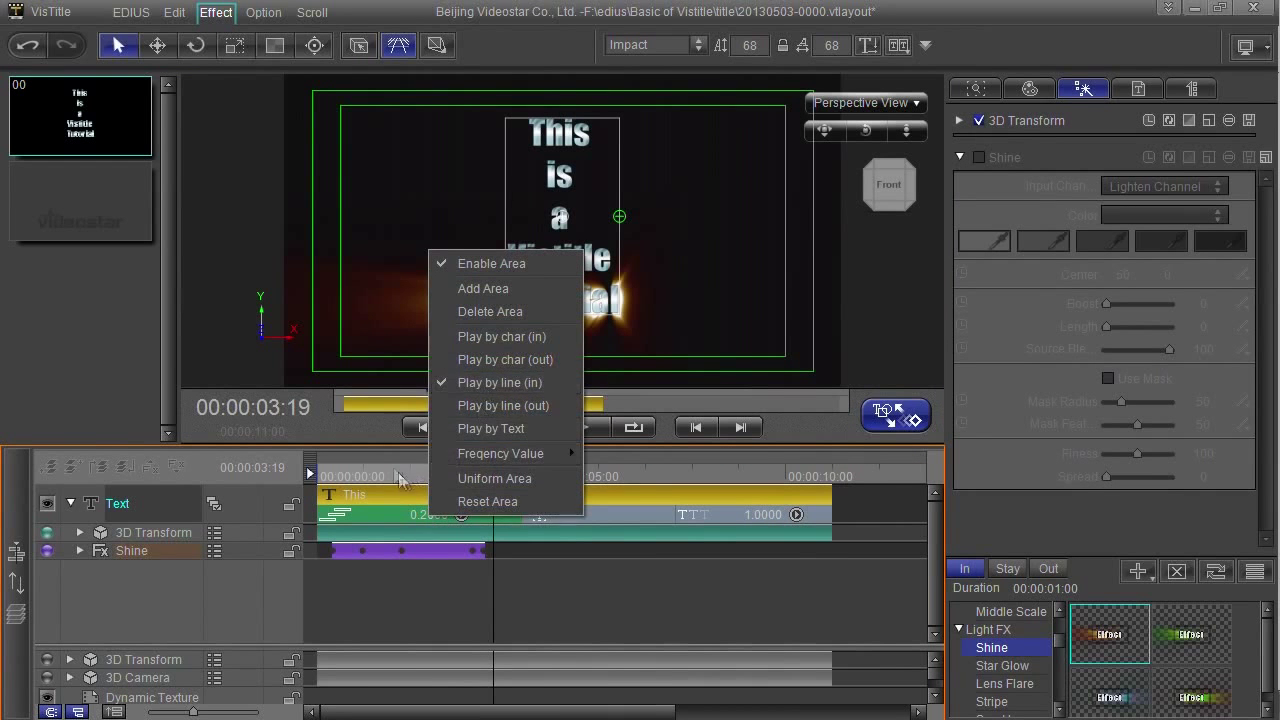
pyautogui.click(484, 382)
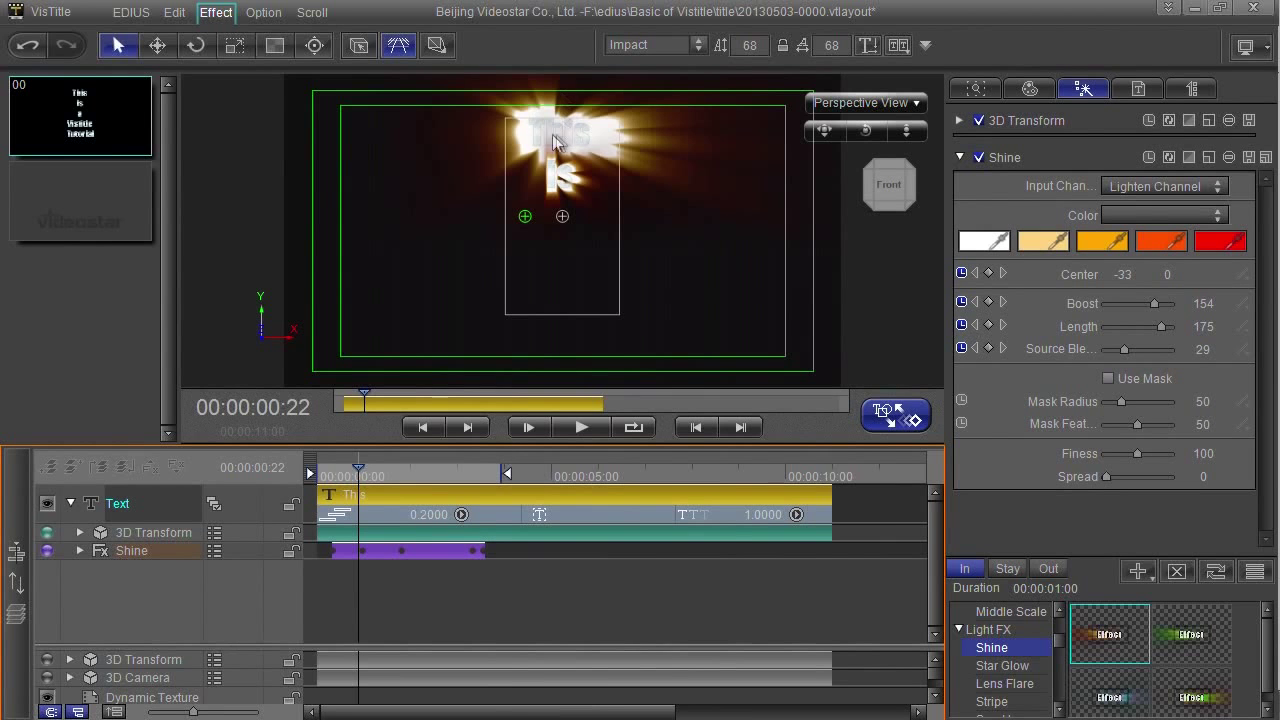
pyautogui.moveTo(368, 484)
pyautogui.mouseDown()
pyautogui.moveTo(380, 484)
pyautogui.moveTo(350, 484)
pyautogui.mouseUp()
# Switch the text to Play by char (in) and preview it twice from the start
pyautogui.rightClick(418, 504)
pyautogui.rightClick(396, 514)
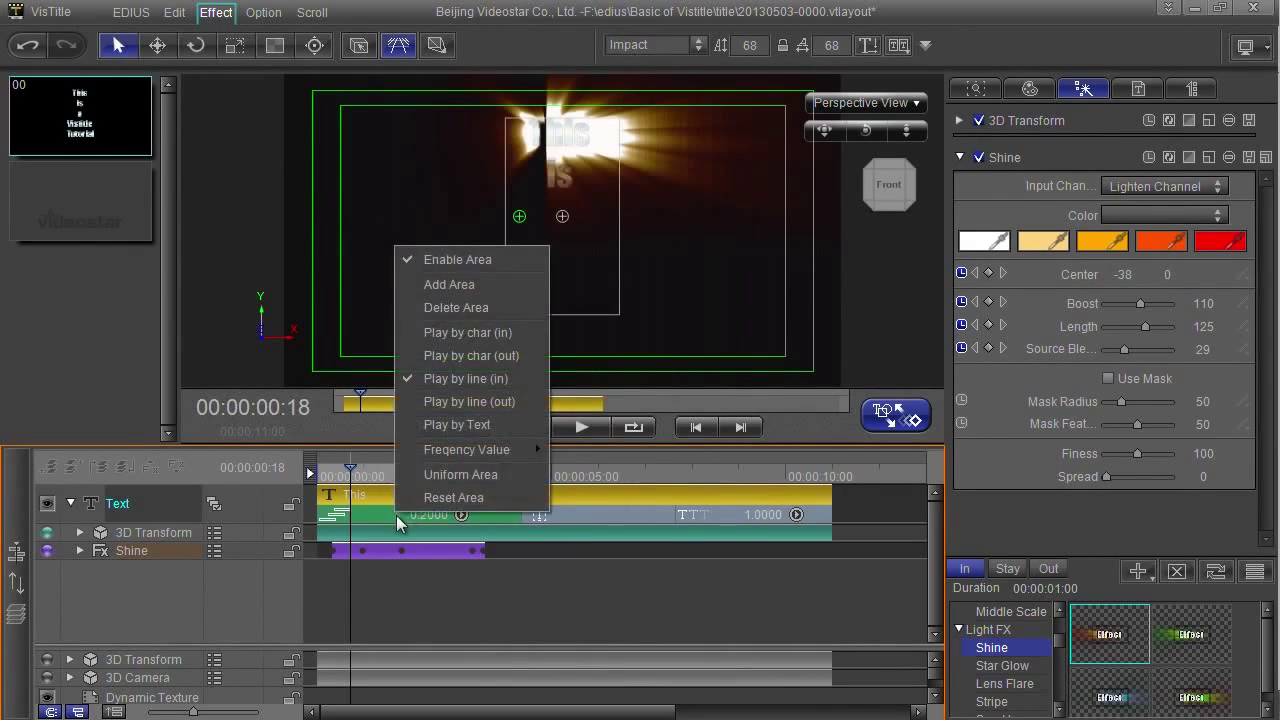
pyautogui.click(453, 332)
pyautogui.moveTo(371, 480); pyautogui.dragTo(312, 478)
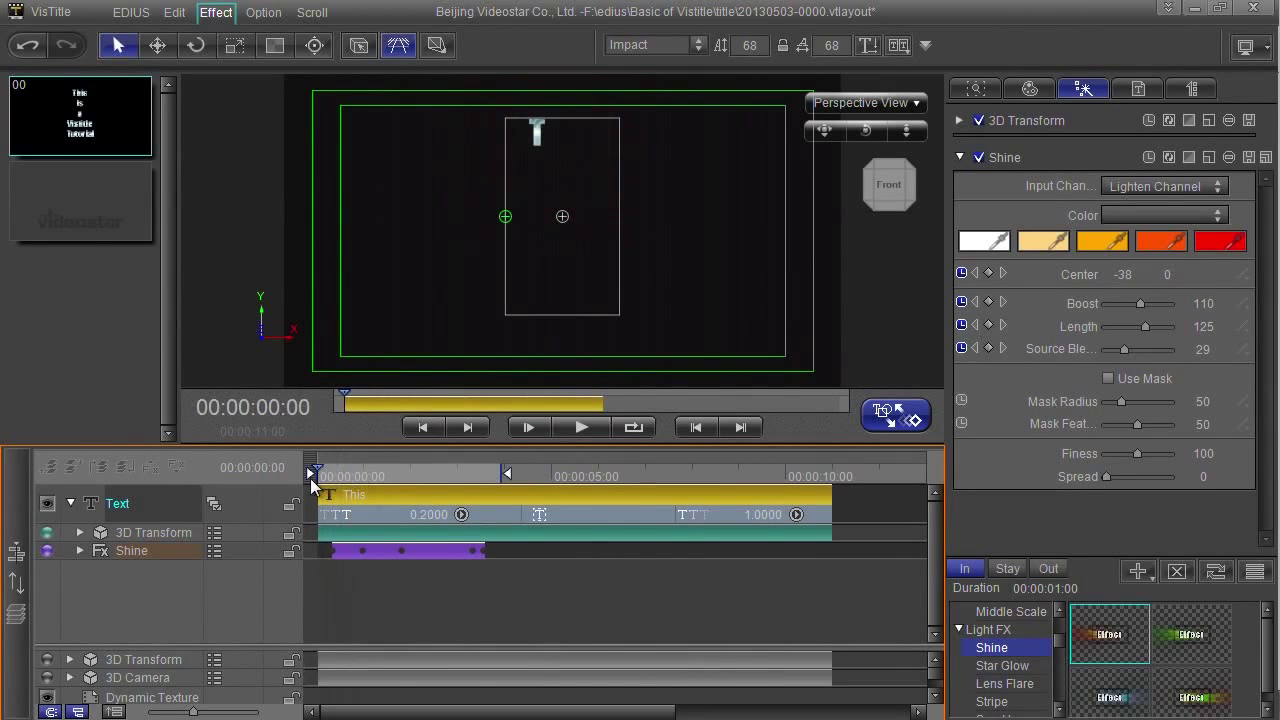
pyautogui.click(579, 428)
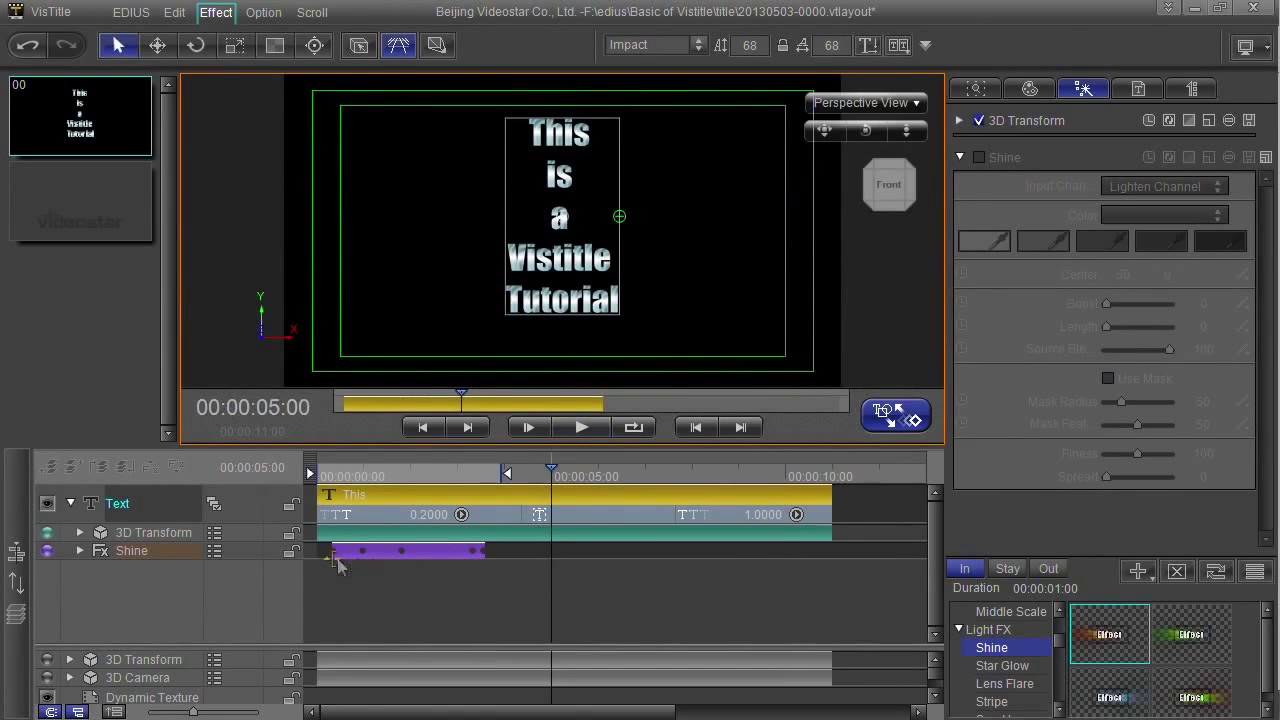
pyautogui.click(357, 482)
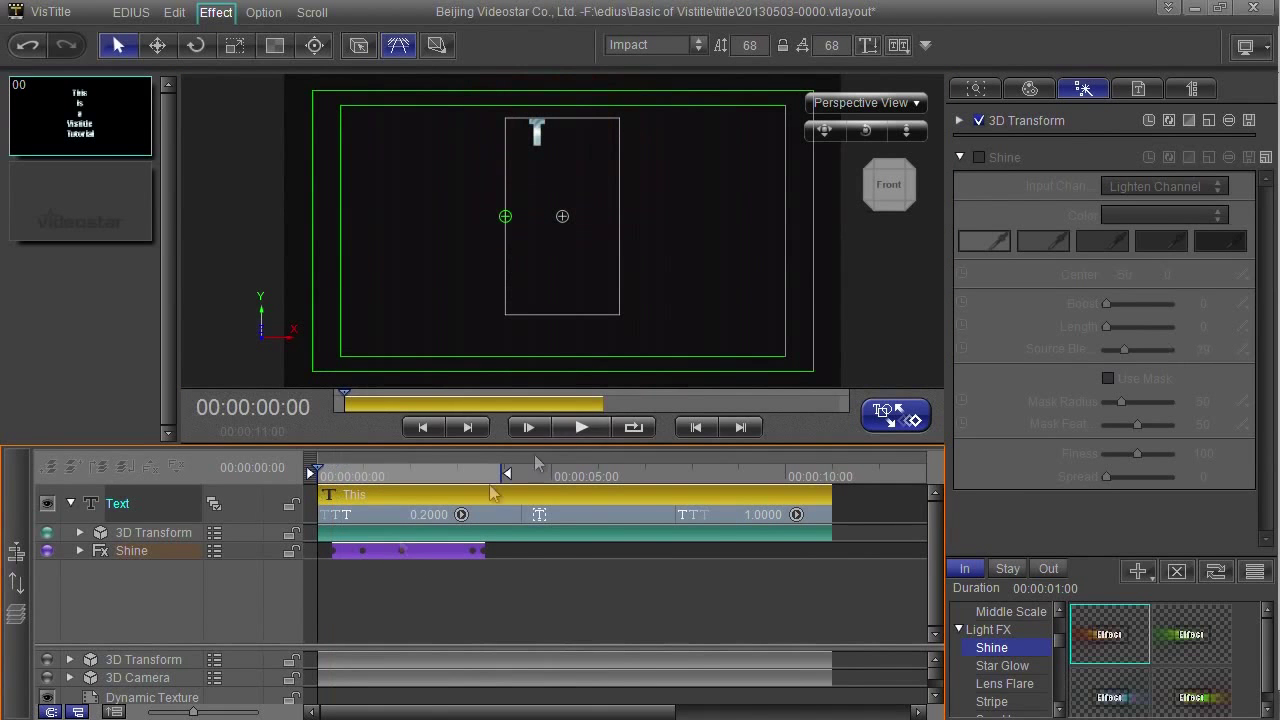
pyautogui.click(584, 428)
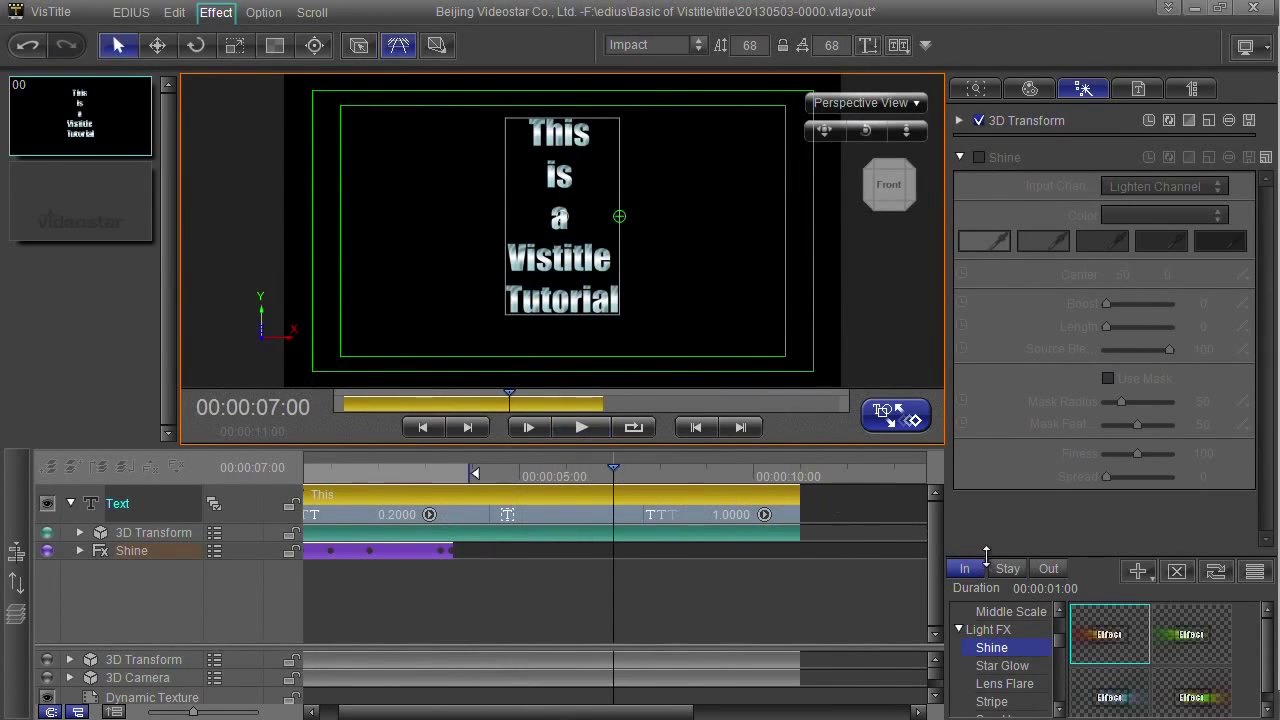
# Add a second Shine effect spanning roughly 00:00:08 to 00:00:10 and preview it from about 7 seconds
pyautogui.moveTo(1110, 686); pyautogui.dragTo(666, 579)
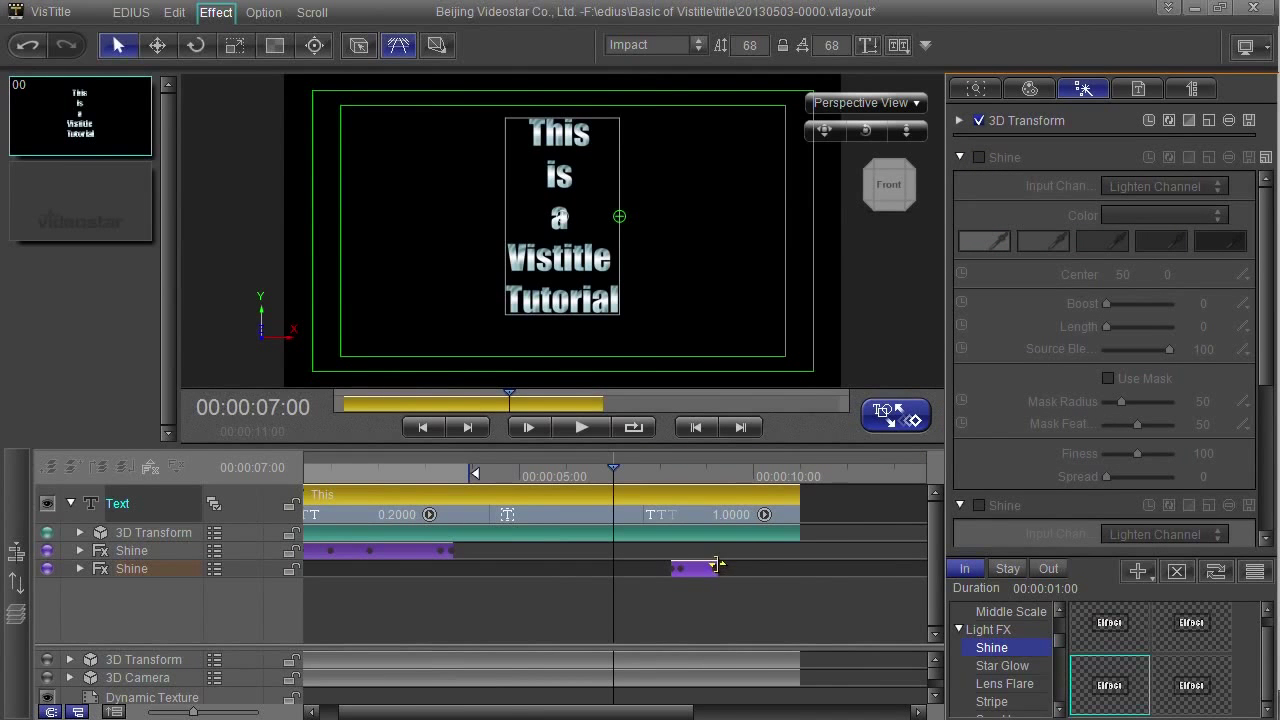
pyautogui.moveTo(716, 565)
pyautogui.mouseDown()
pyautogui.moveTo(780, 566)
pyautogui.moveTo(722, 569)
pyautogui.mouseUp()
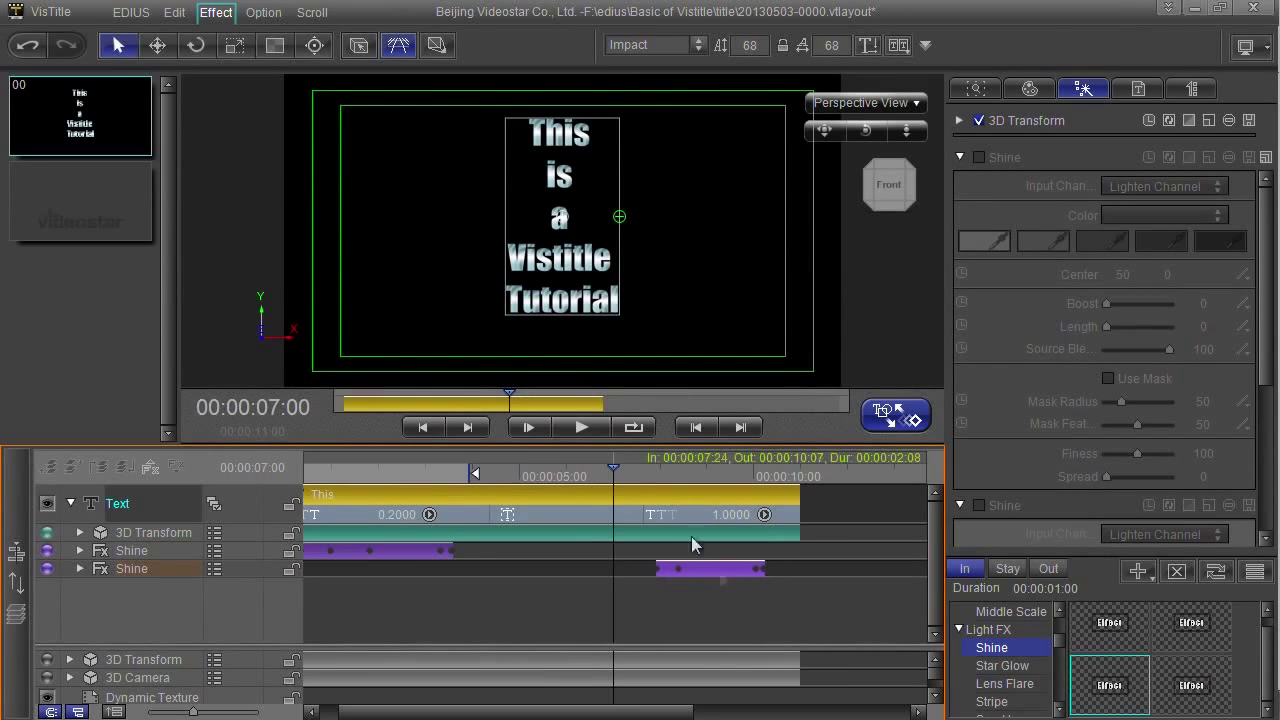
pyautogui.click(634, 472)
pyautogui.click(558, 428)
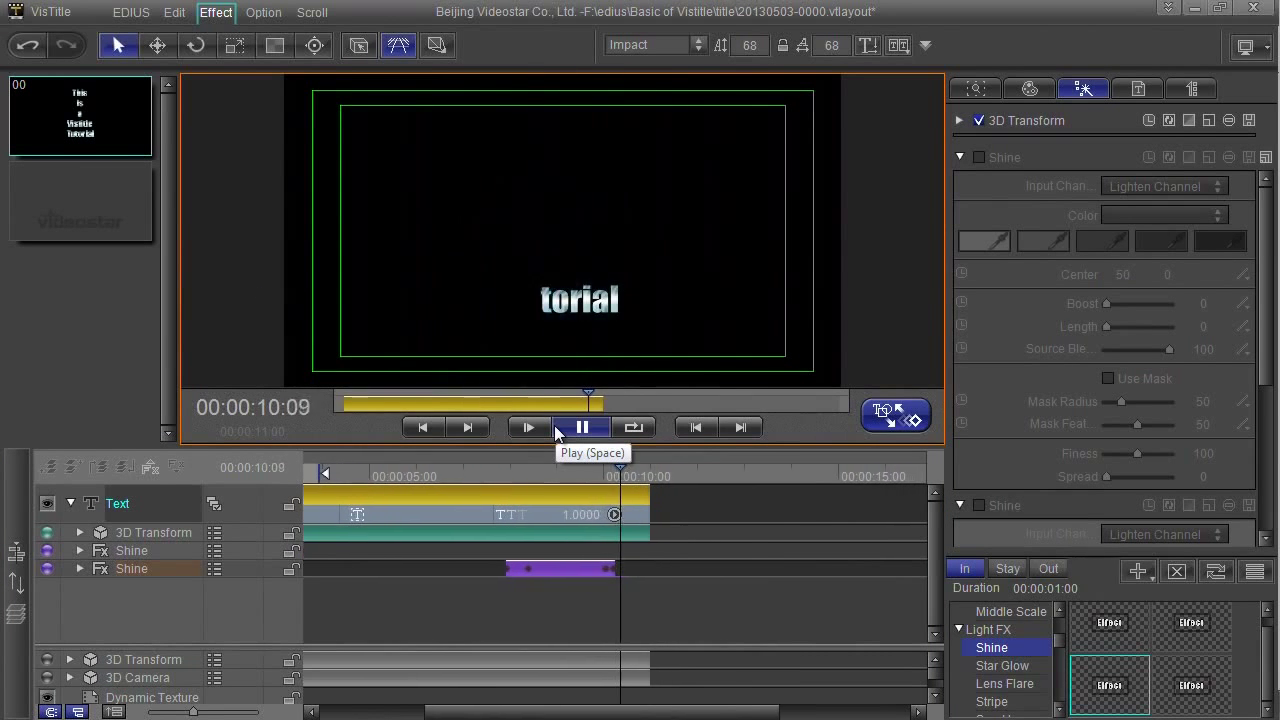
pyautogui.click(557, 428)
# Select the second Shine at about 8 seconds and expand its keyframe rows
pyautogui.click(506, 468)
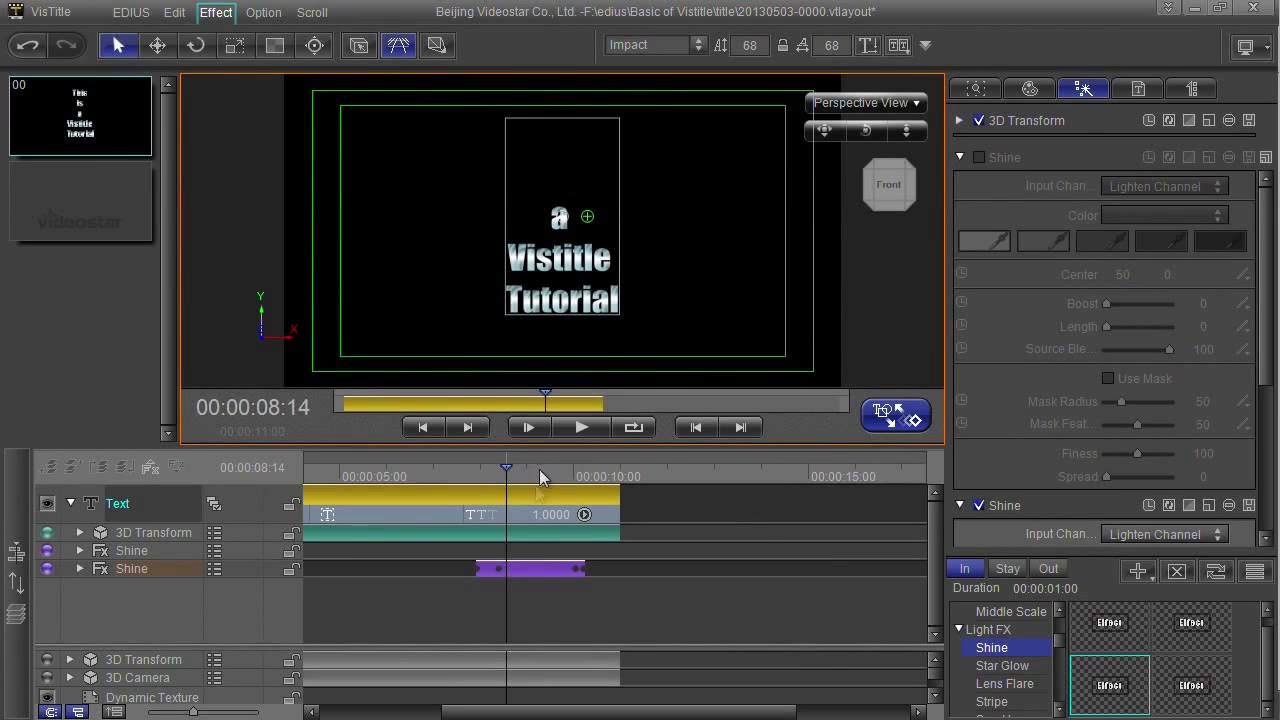
pyautogui.click(541, 564)
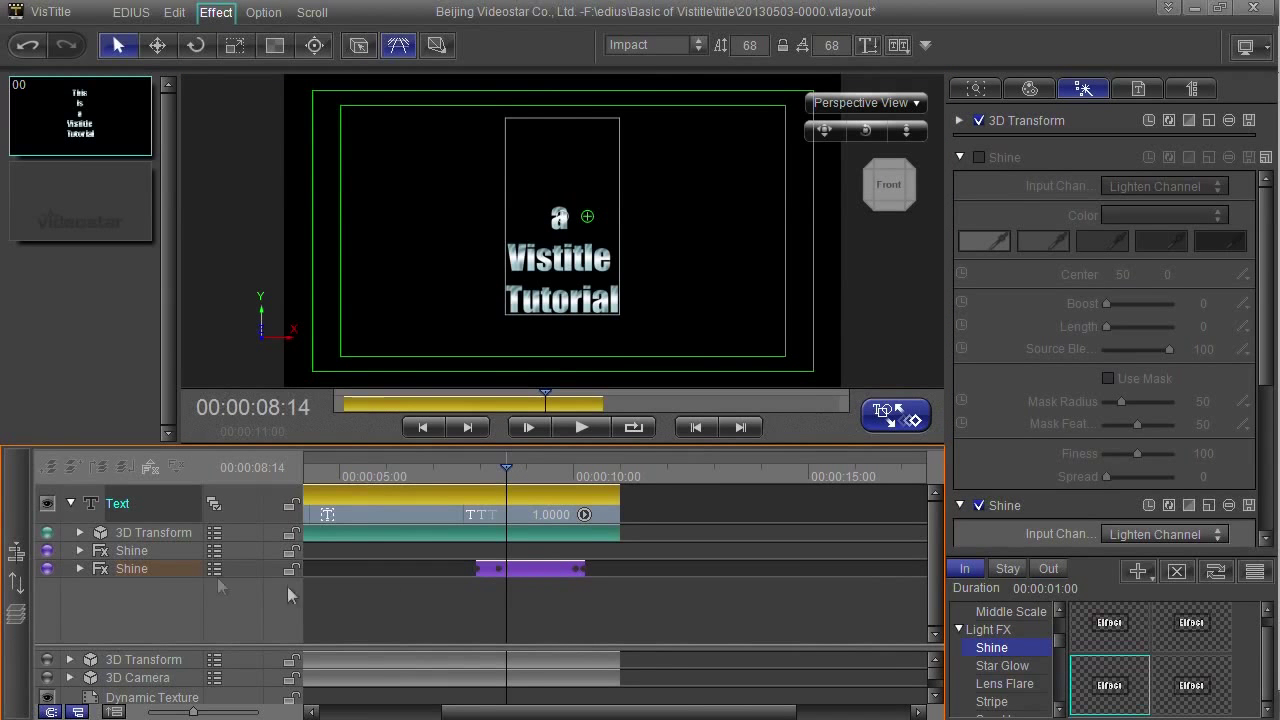
pyautogui.click(80, 568)
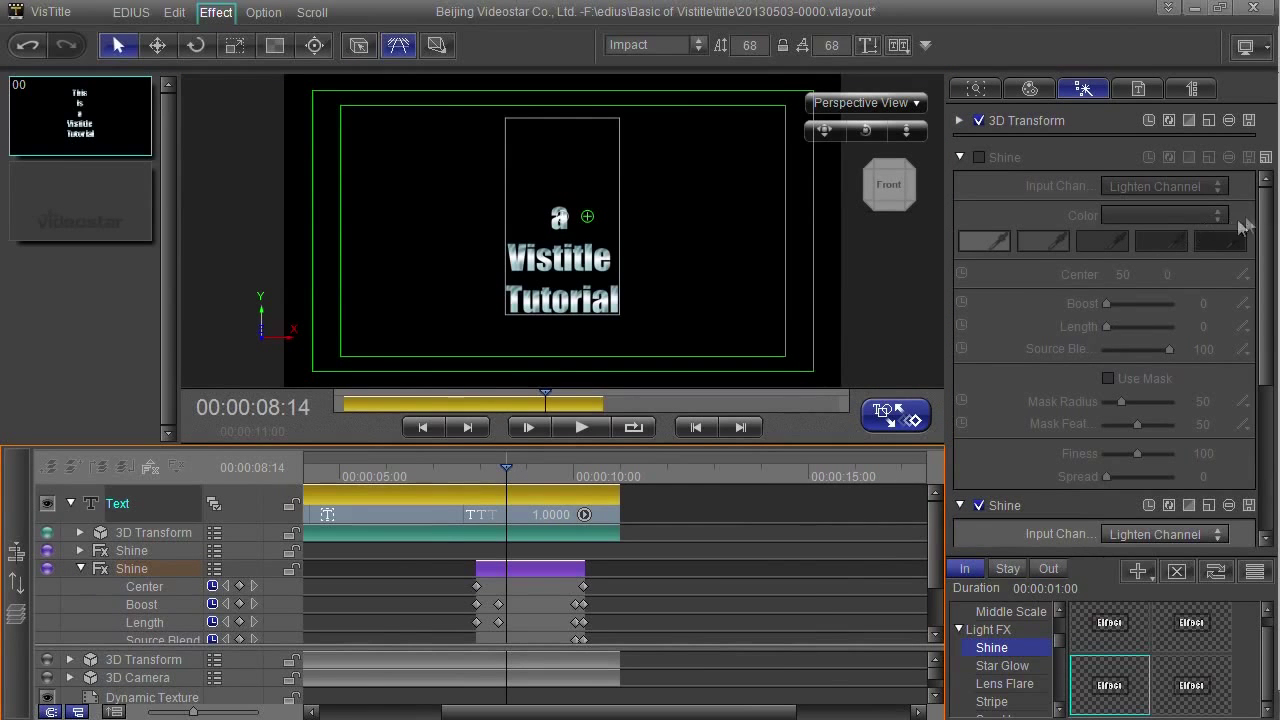
# Set the second Shine's Finess to 109, try the Heaven and USA colour presets, ending on Heaven
pyautogui.scroll(-5, 1243, 227)
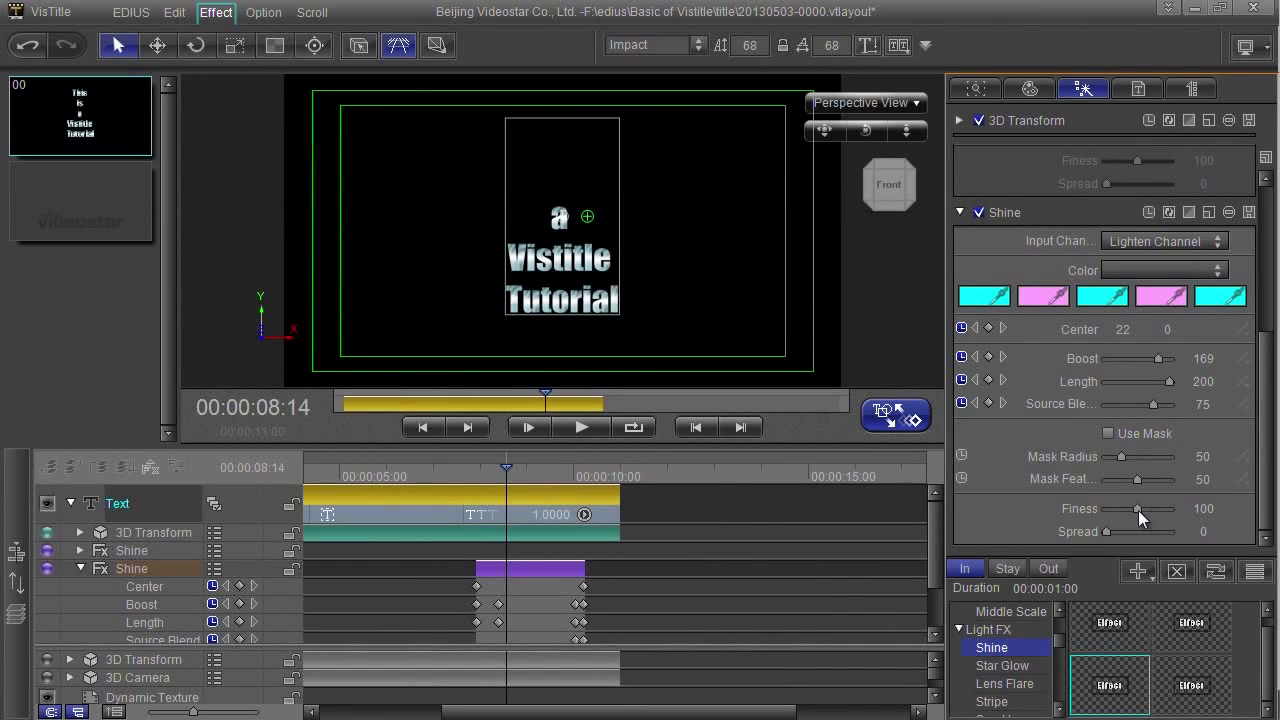
pyautogui.moveTo(1136, 509)
pyautogui.mouseDown()
pyautogui.moveTo(1149, 514)
pyautogui.moveTo(1139, 508)
pyautogui.mouseUp()
pyautogui.click(1168, 270)
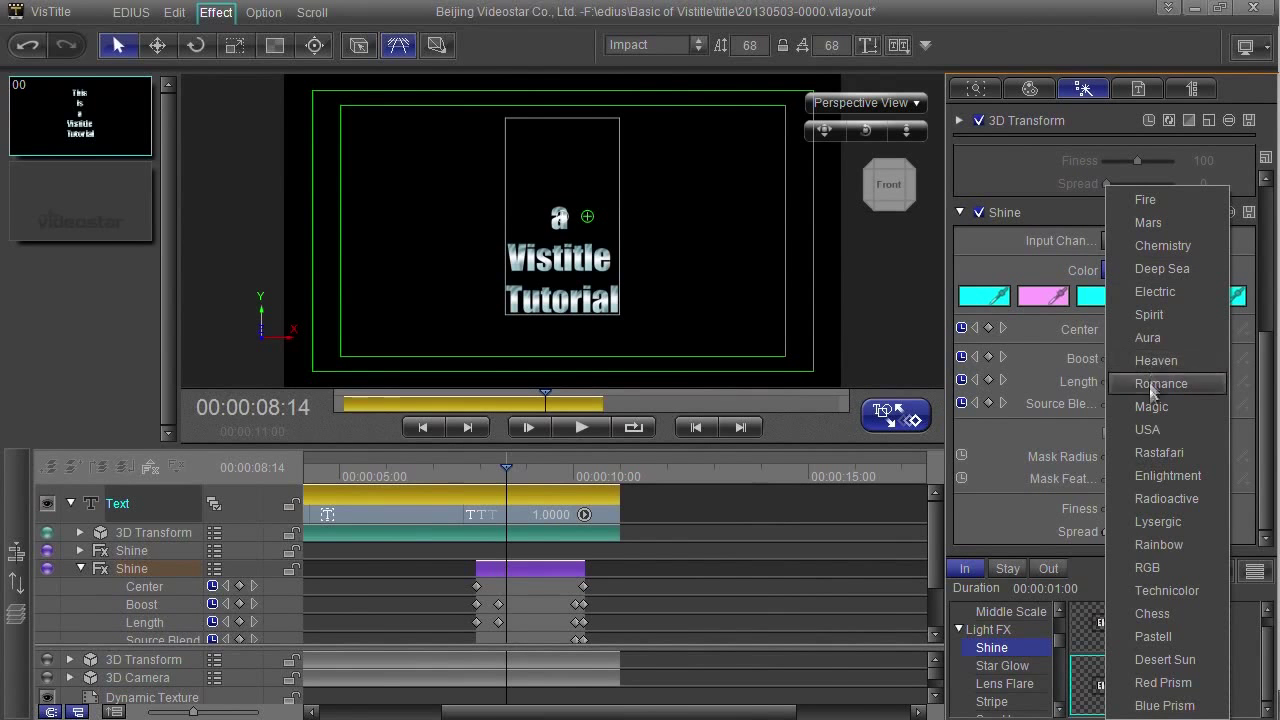
pyautogui.click(1154, 362)
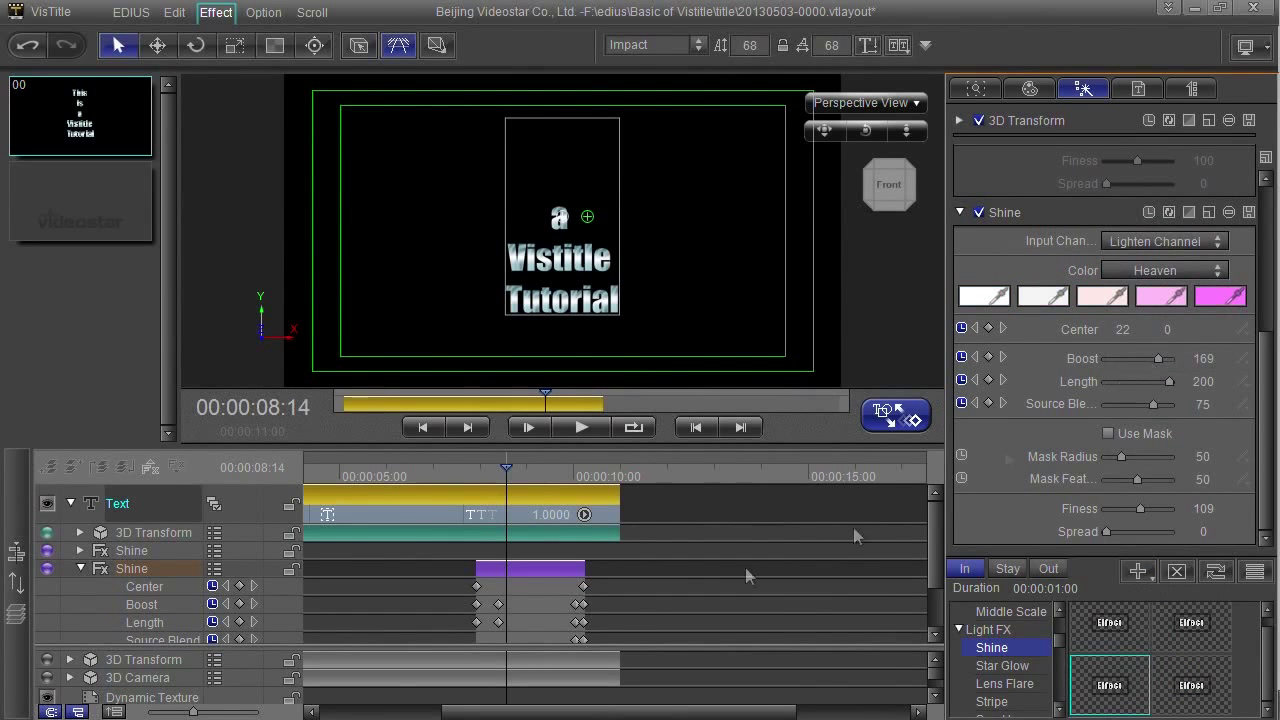
pyautogui.click(511, 476)
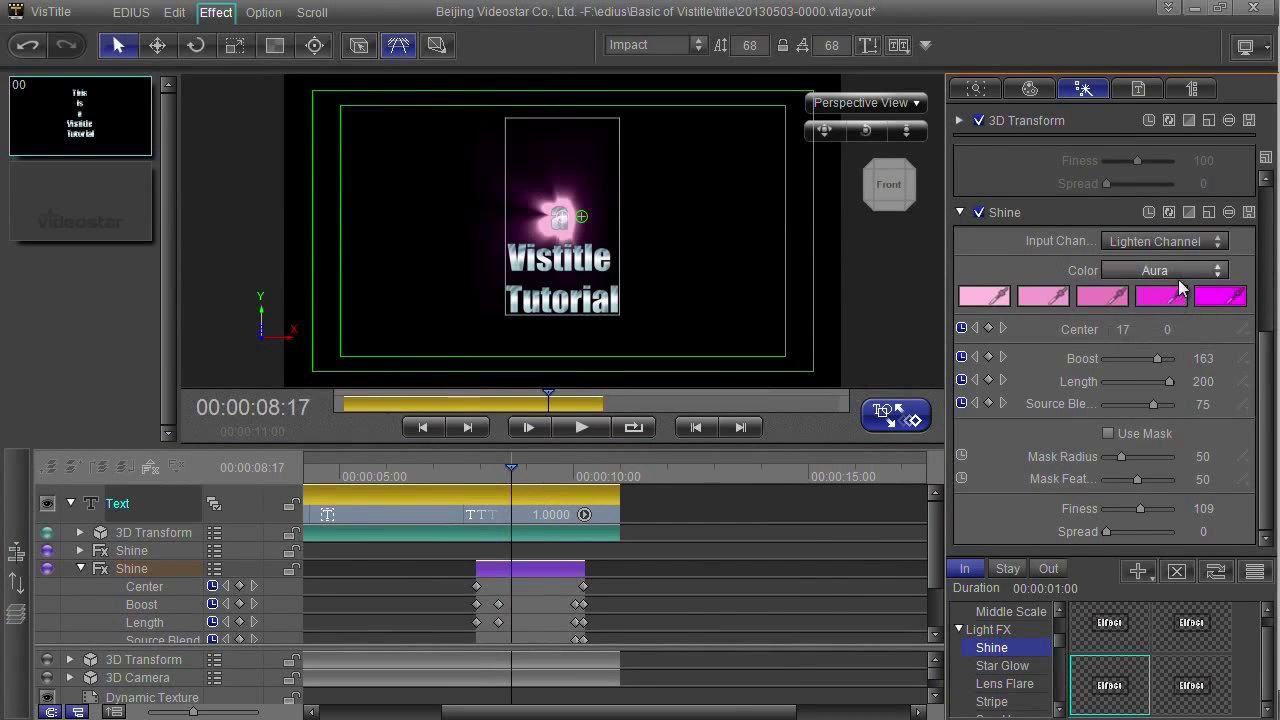
pyautogui.click(1184, 272)
pyautogui.click(1163, 432)
pyautogui.click(1165, 270)
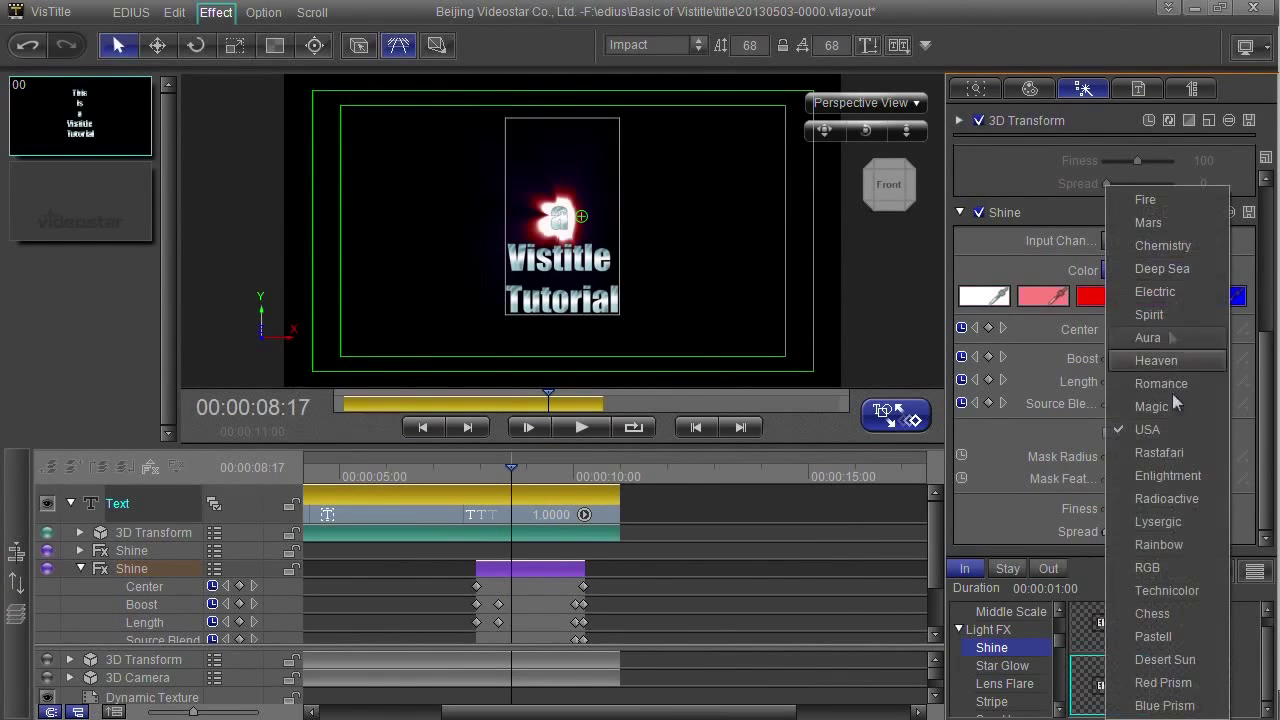
pyautogui.click(1156, 360)
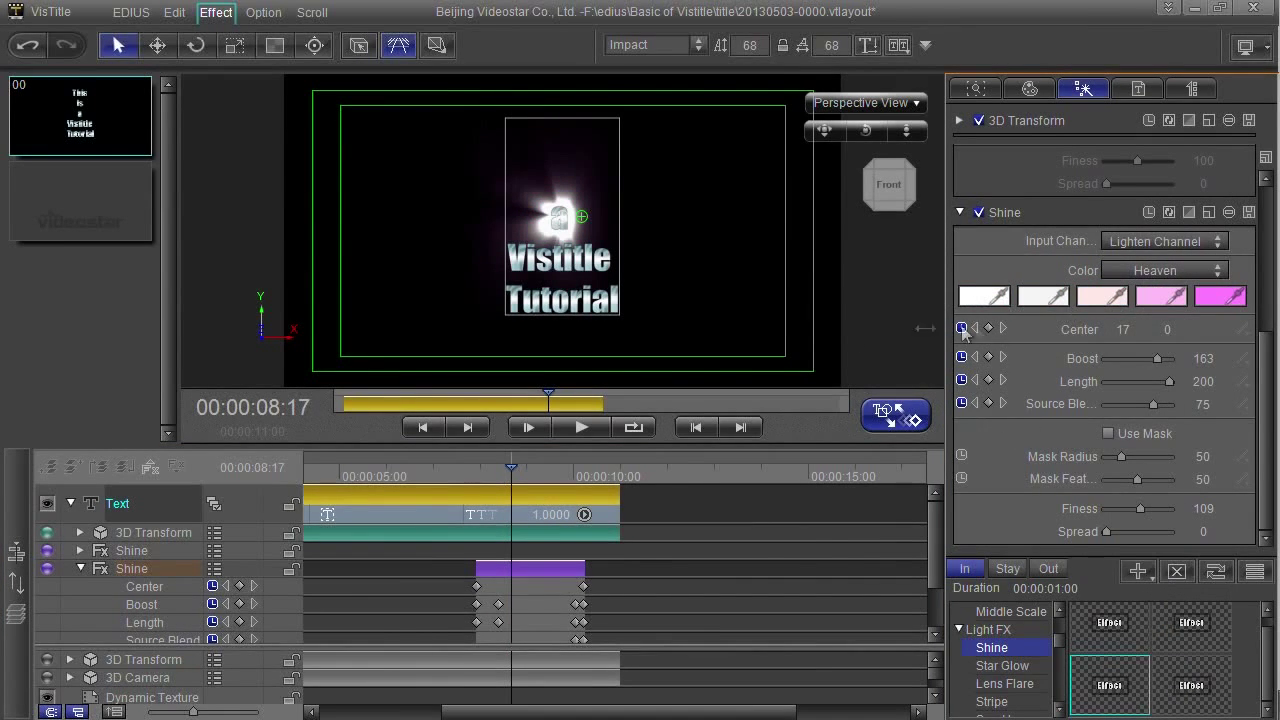
# Change the Shine gradient's last colour stop to red
pyautogui.click(1213, 304)
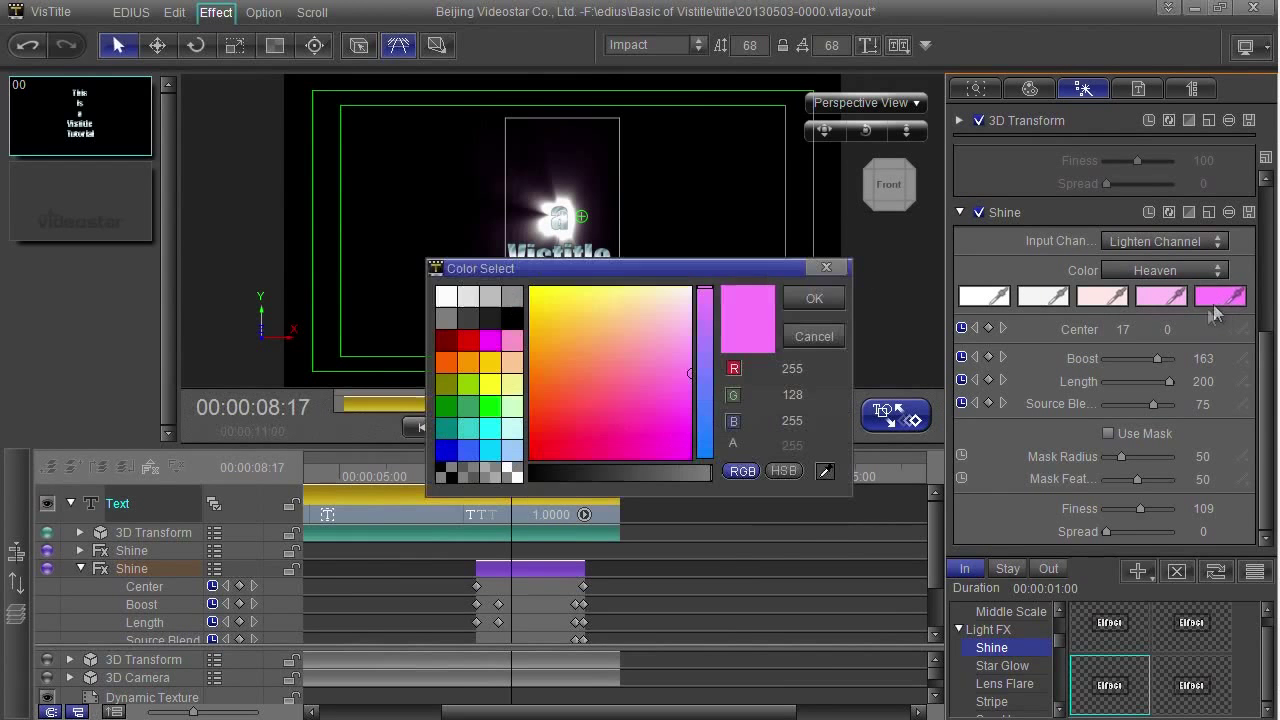
pyautogui.click(468, 341)
pyautogui.click(815, 297)
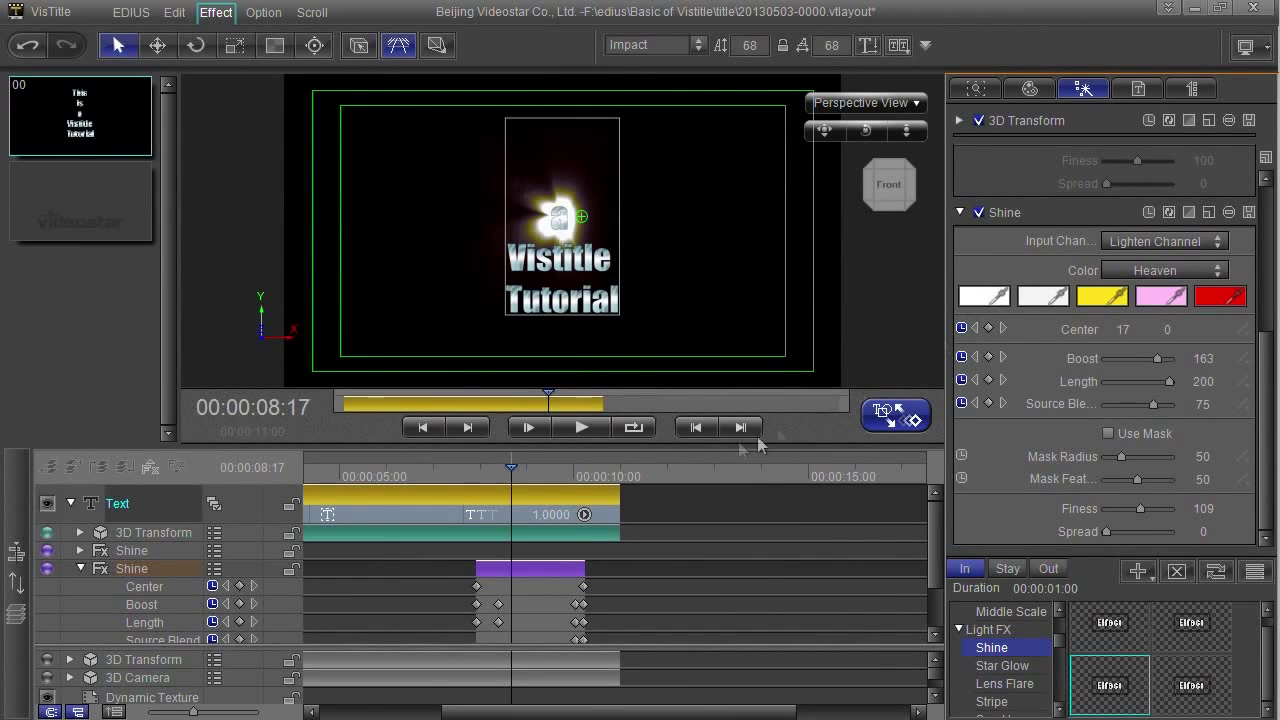
# Try lime green on the first gradient stop, then revert it to white
pyautogui.click(980, 298)
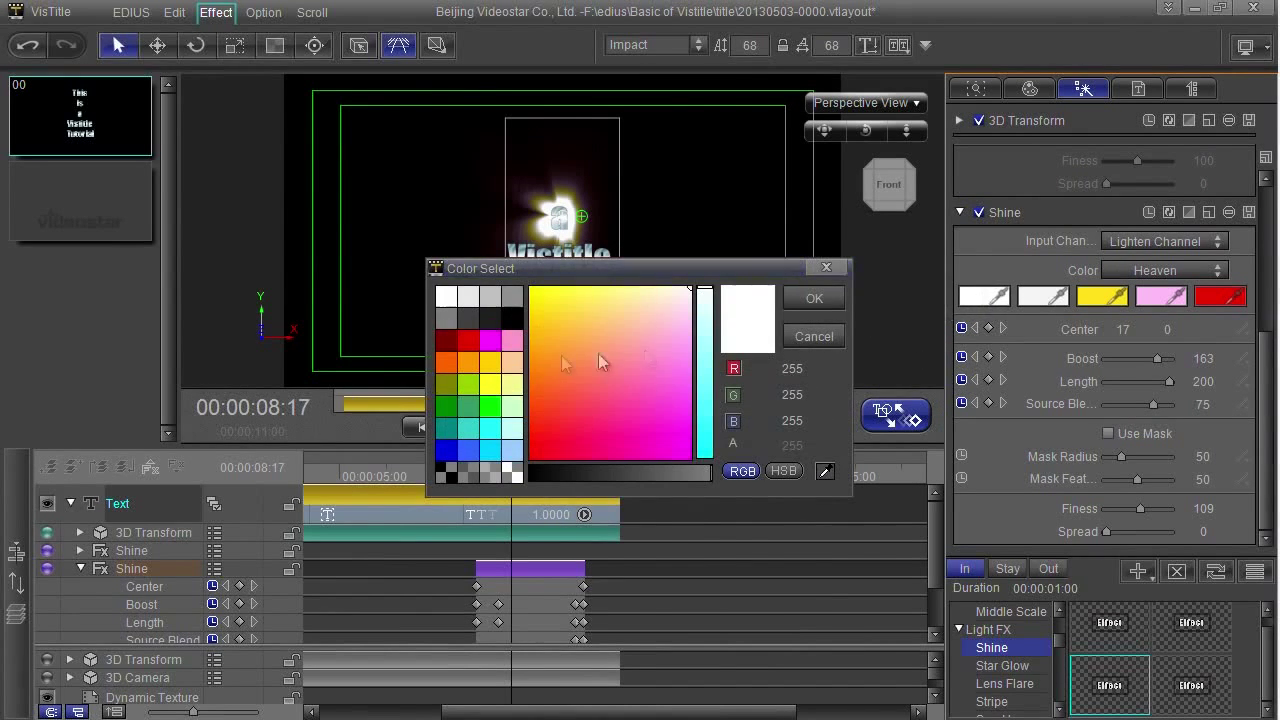
pyautogui.click(466, 384)
pyautogui.press('Return')
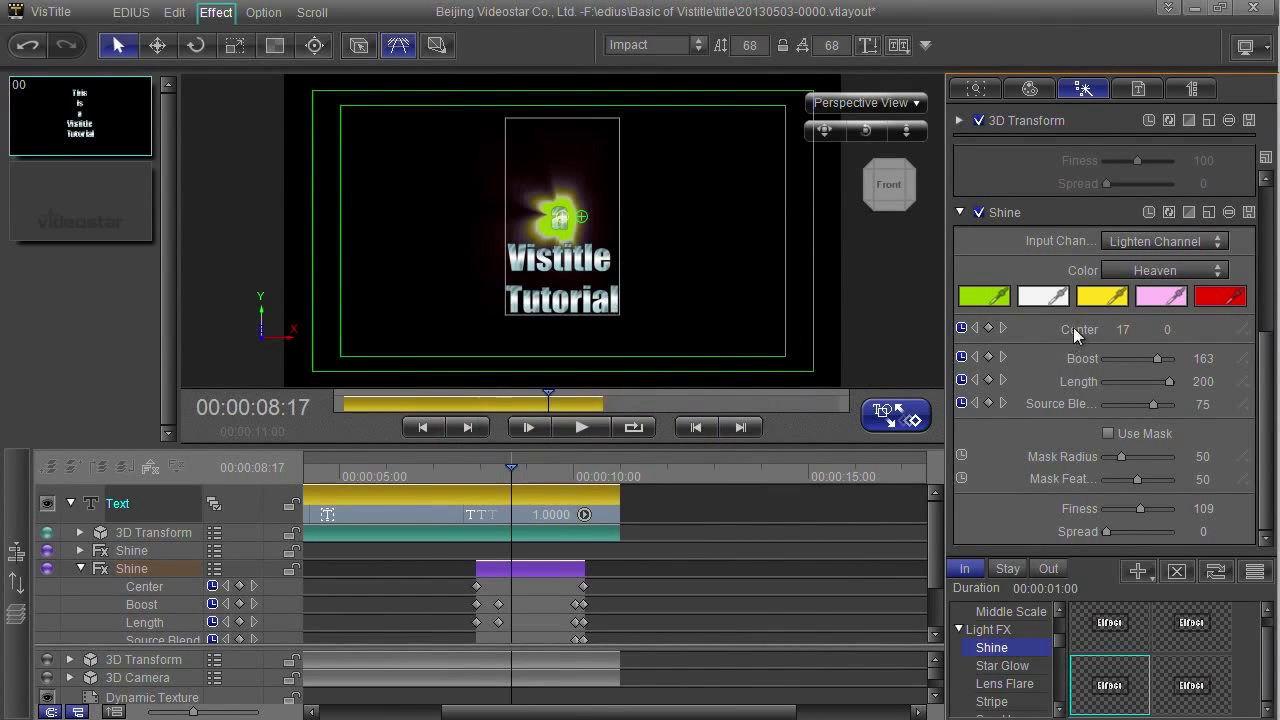
pyautogui.click(1007, 306)
pyautogui.click(811, 296)
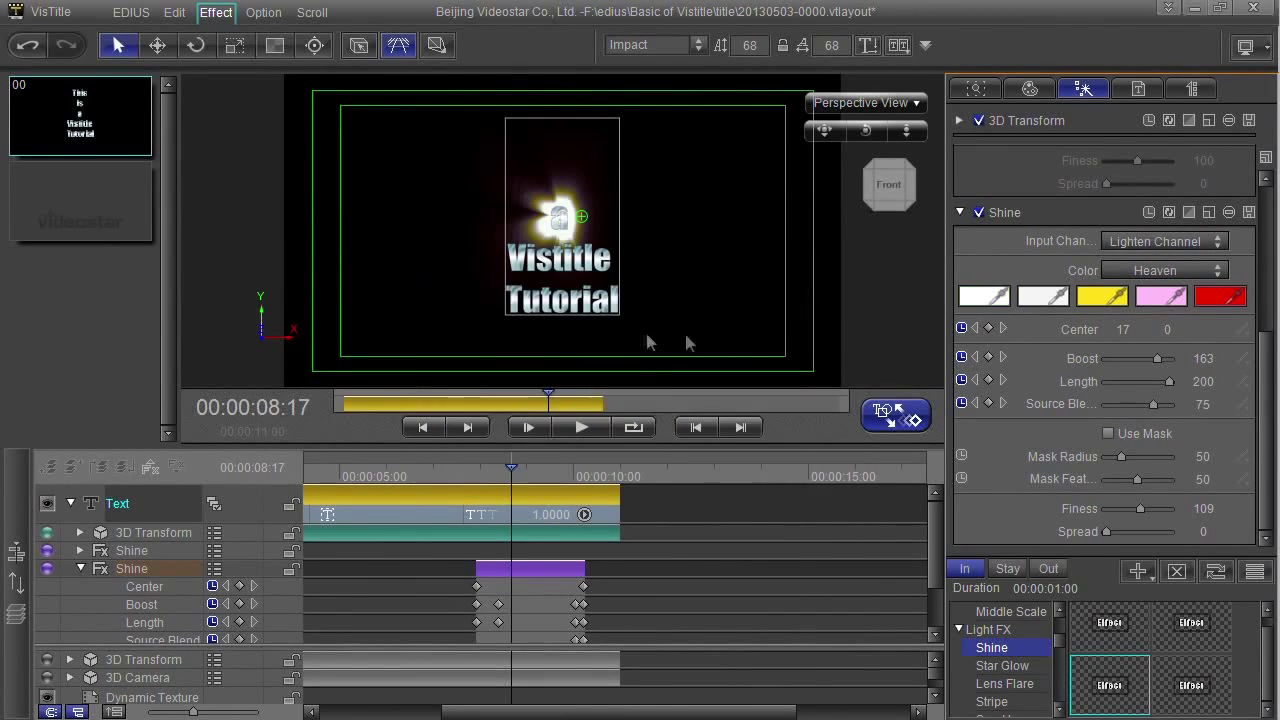
pyautogui.moveTo(428, 467); pyautogui.dragTo(373, 467)
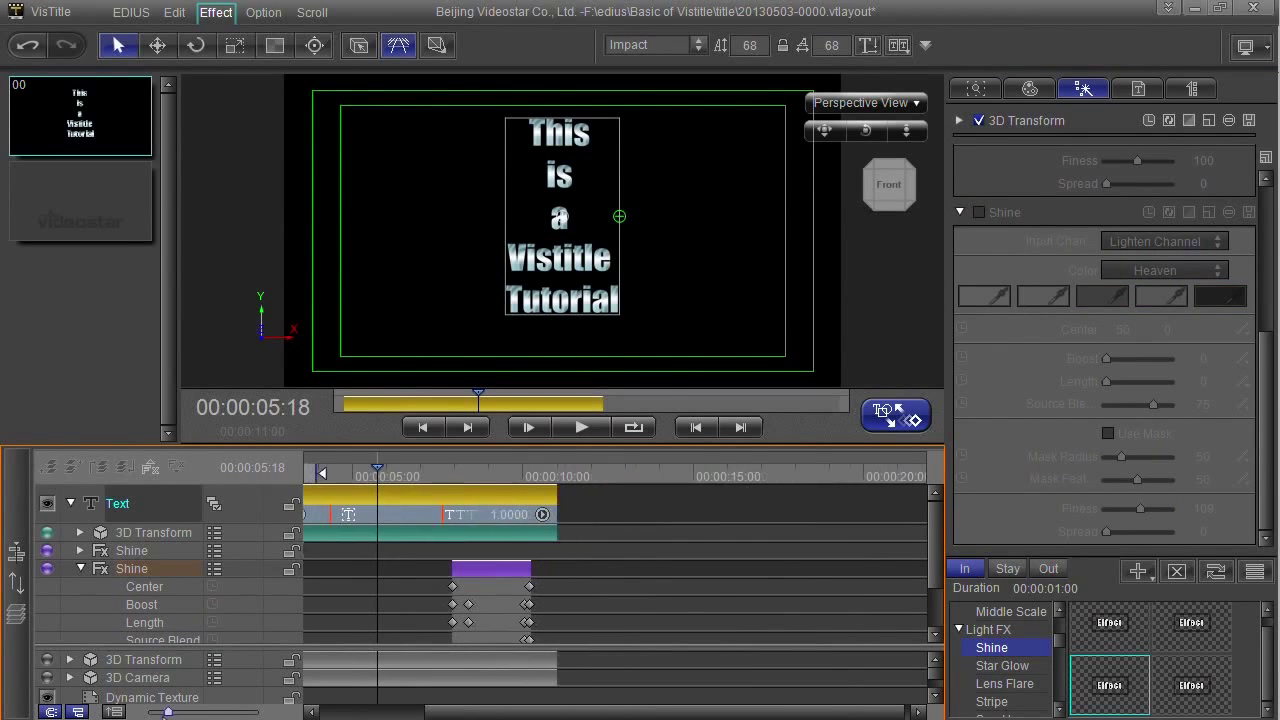
# Collapse the second Shine's rows, add Worm Hole below it, and preview from 00:00:07:16
pyautogui.scroll(-2, 718, 597)
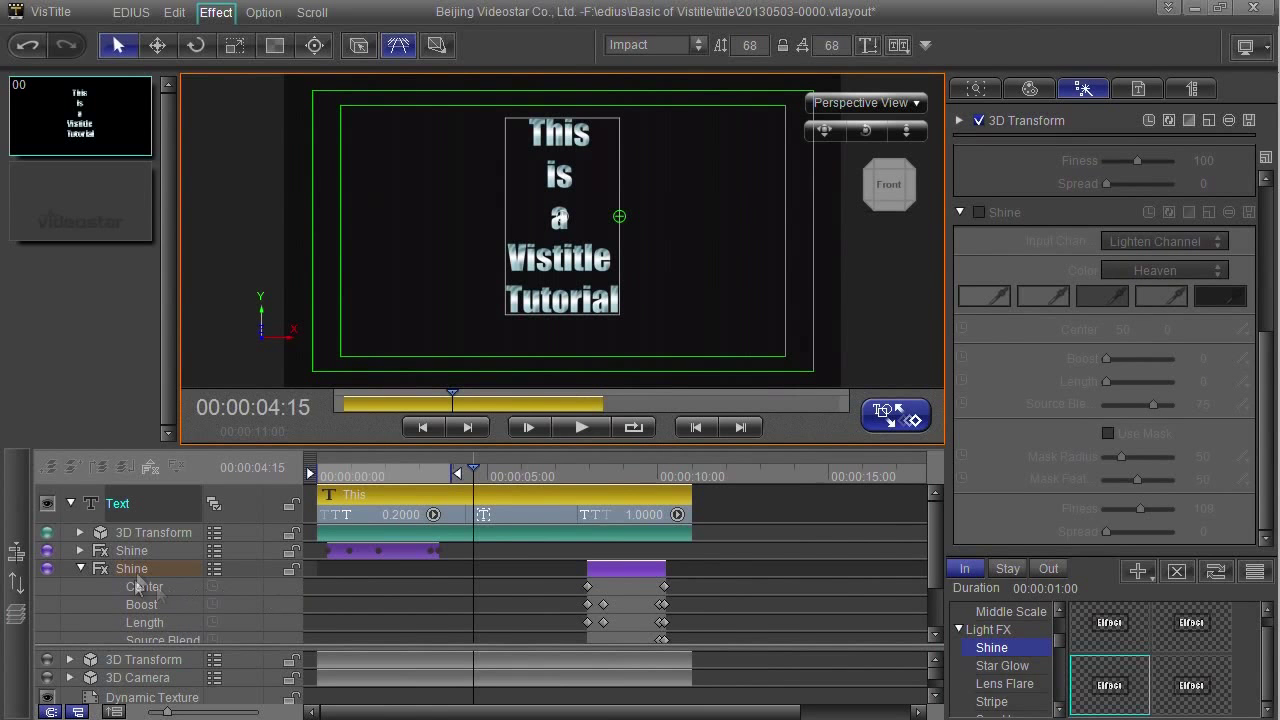
pyautogui.click(80, 568)
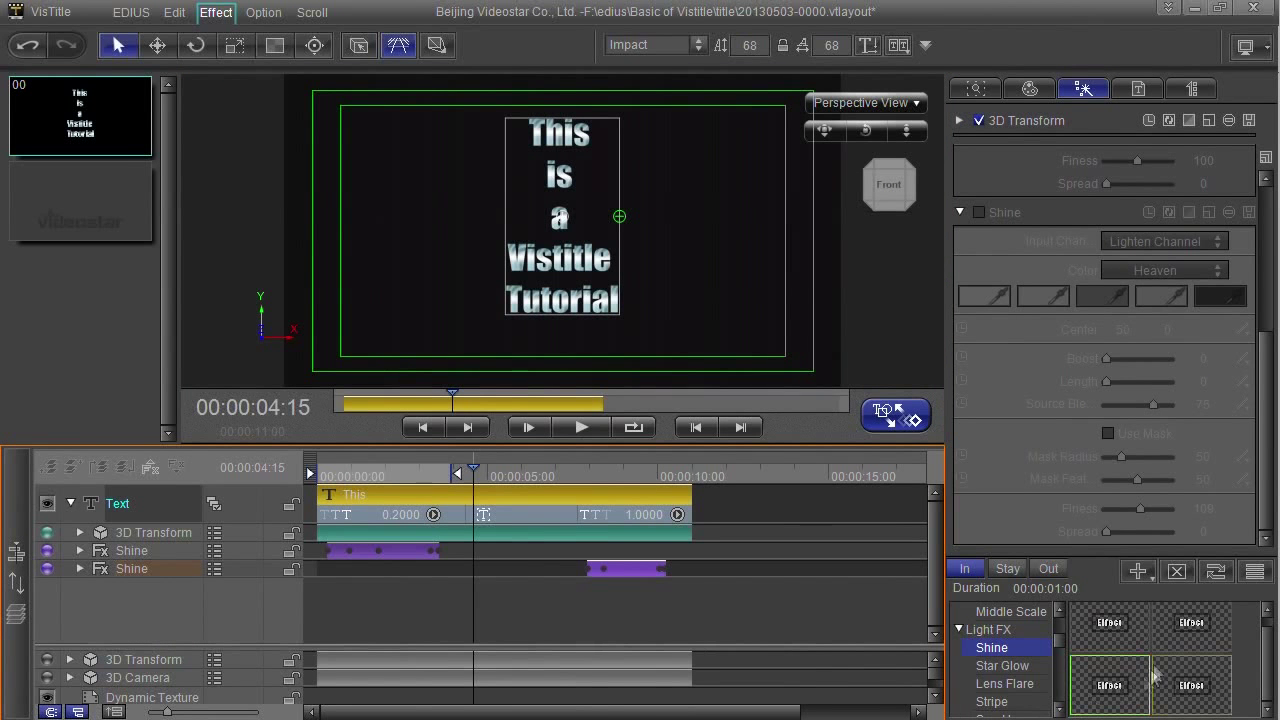
pyautogui.scroll(-4, 1059, 646)
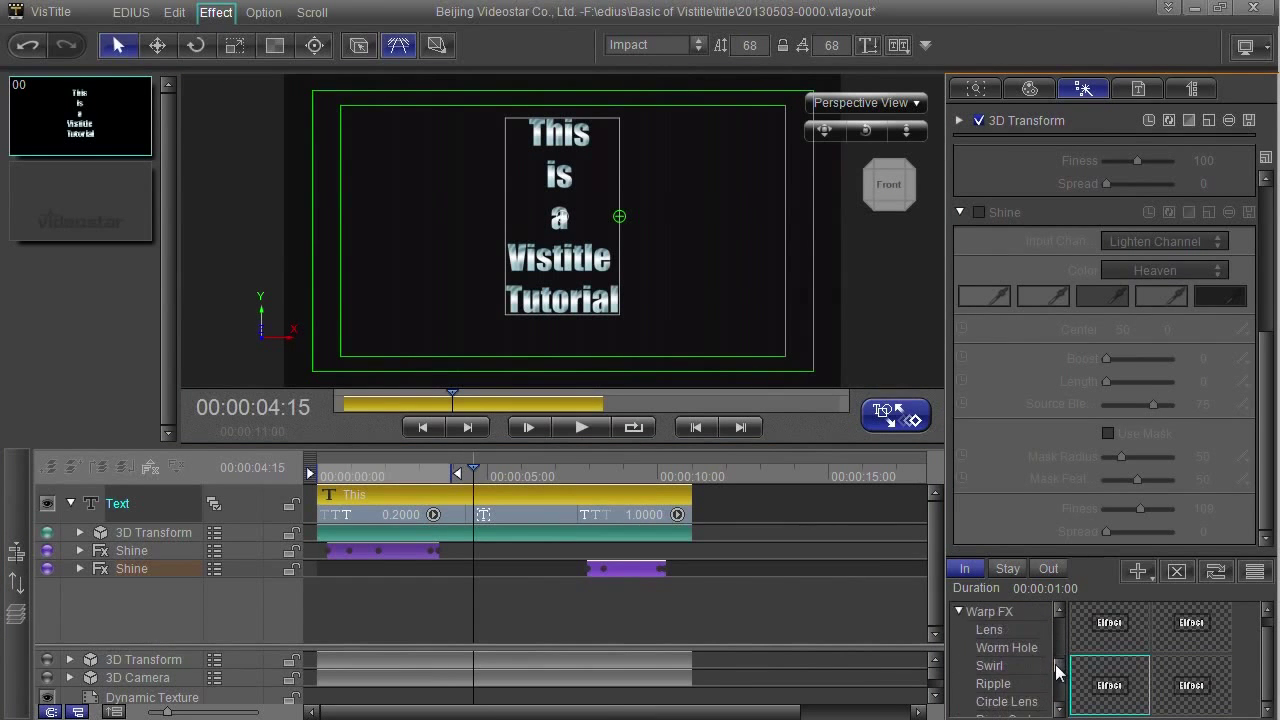
pyautogui.click(1008, 648)
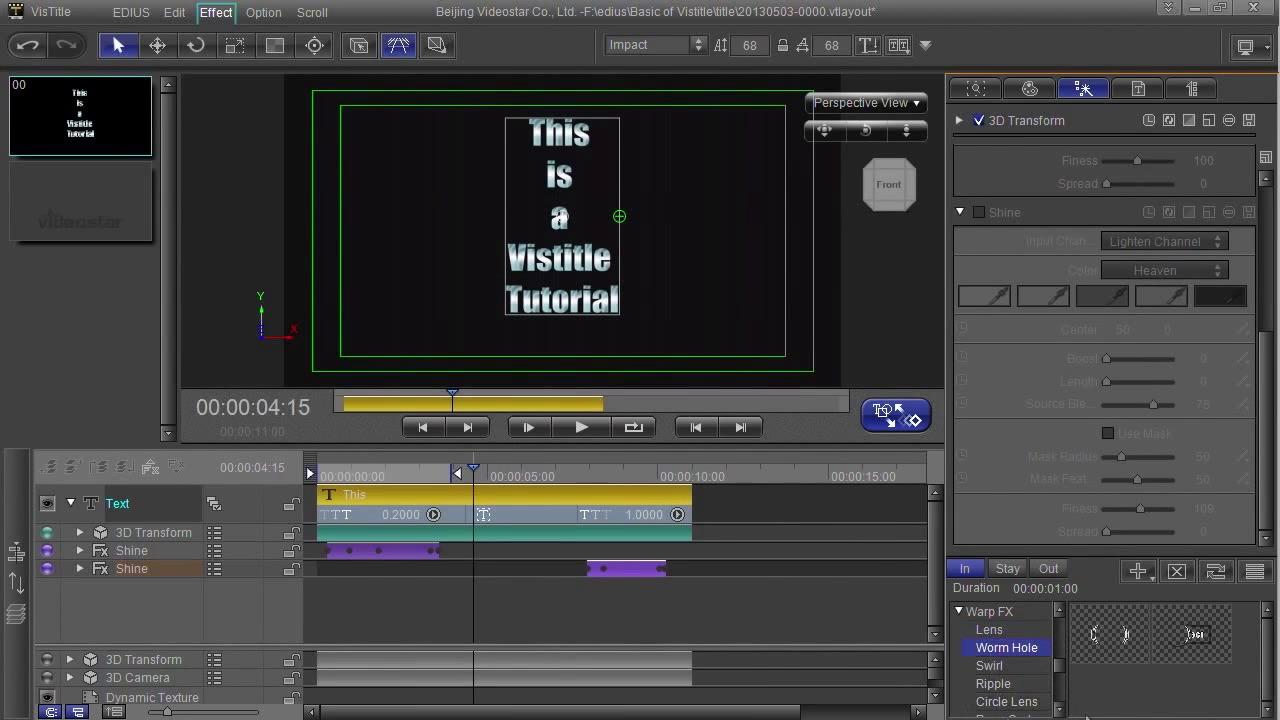
pyautogui.moveTo(1094, 634); pyautogui.dragTo(596, 586)
pyautogui.click(578, 478)
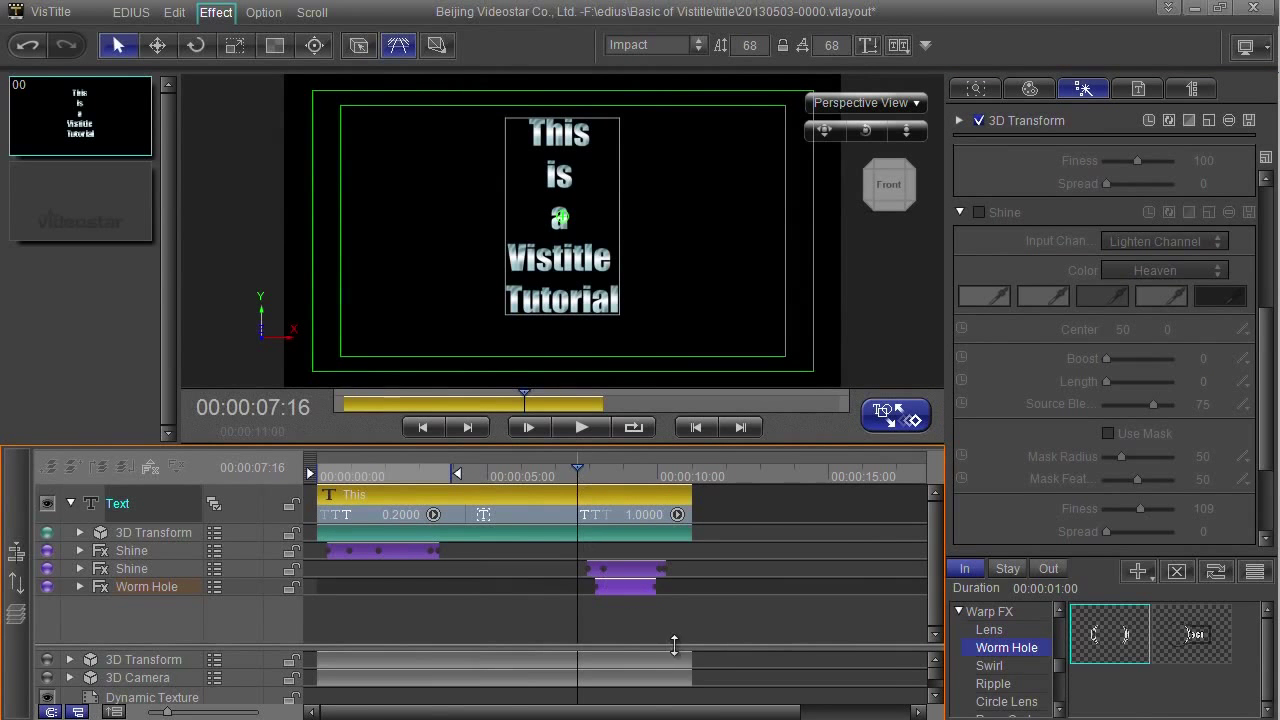
pyautogui.click(581, 427)
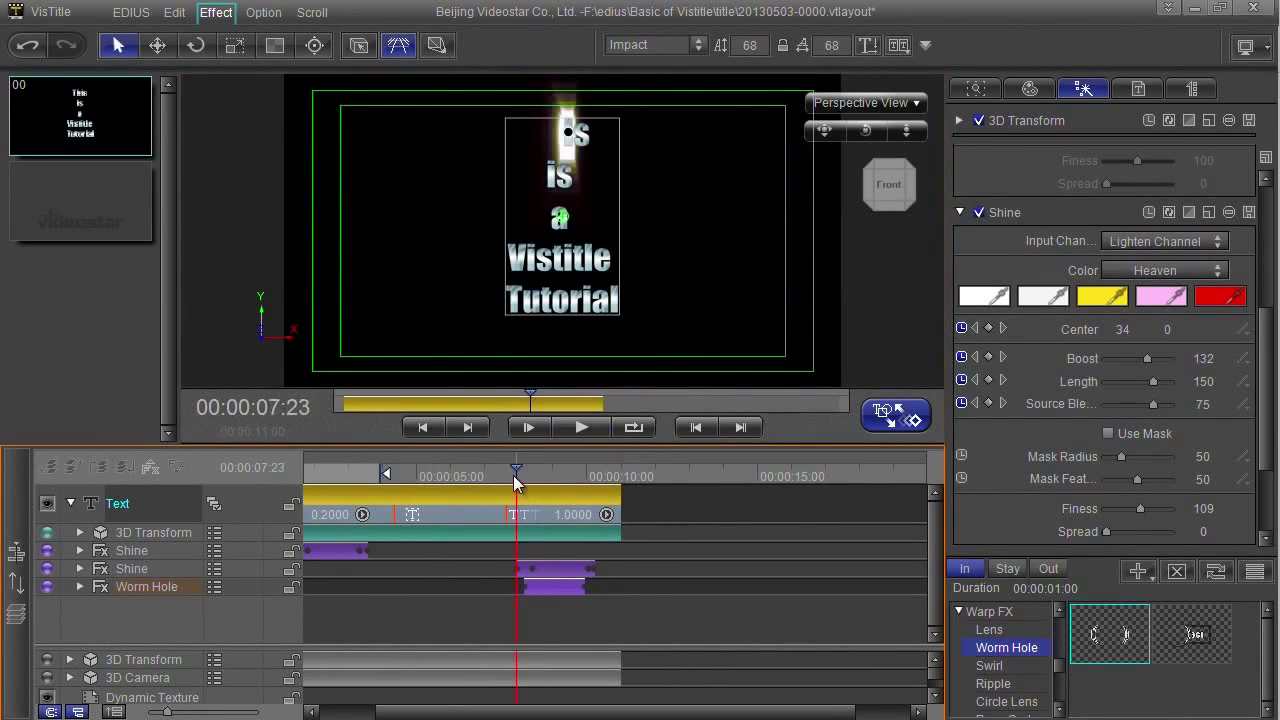
# Set the title text to Play by line (in), then play and scrub back to check the effects
pyautogui.rightClick(562, 511)
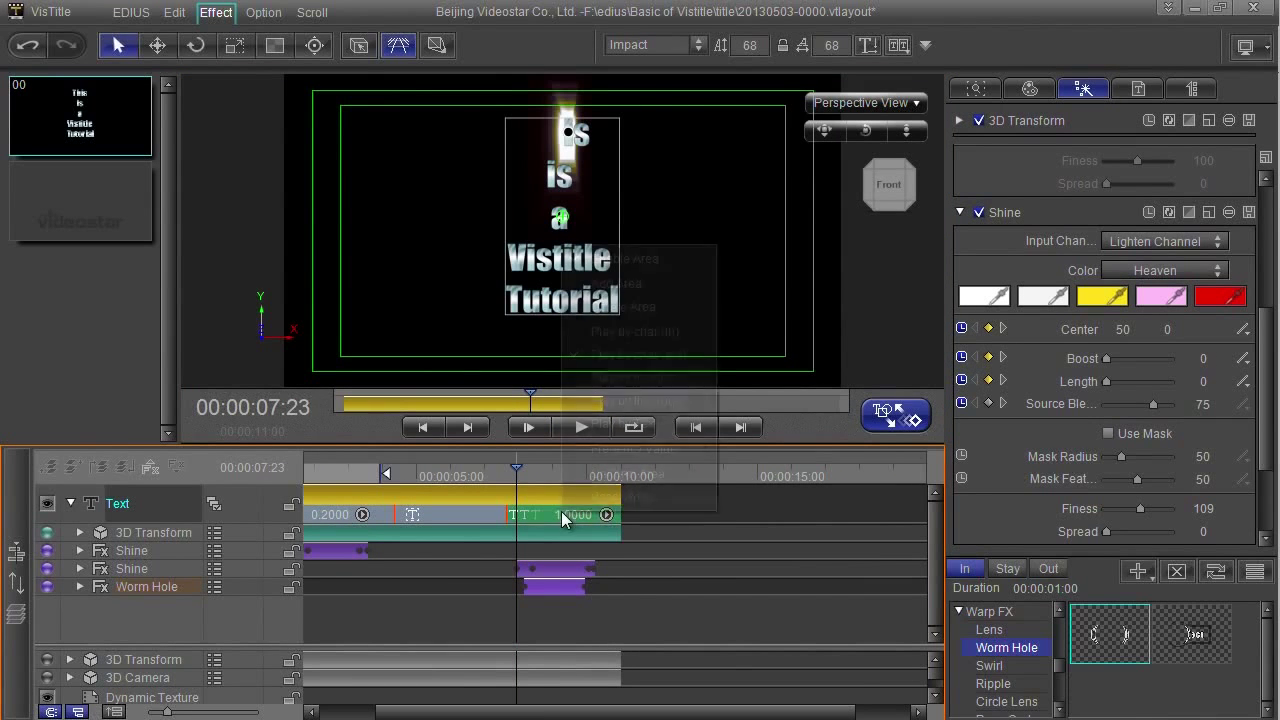
pyautogui.click(630, 377)
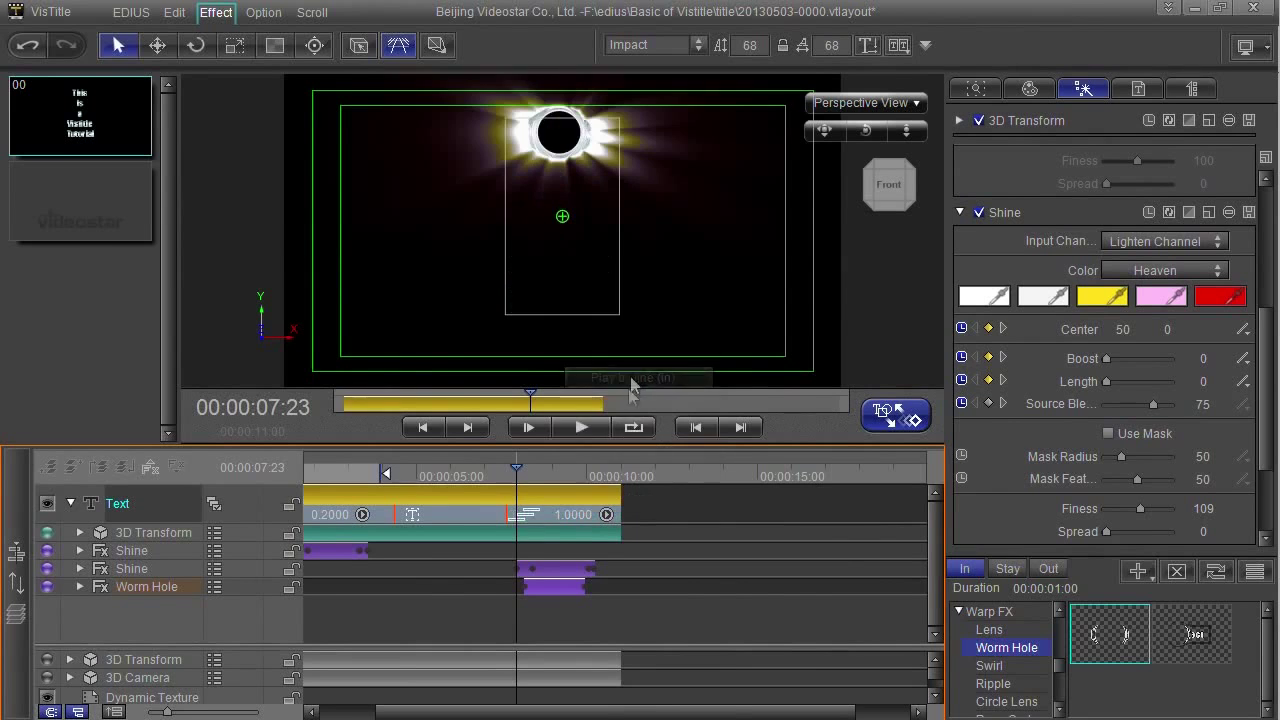
pyautogui.click(582, 427)
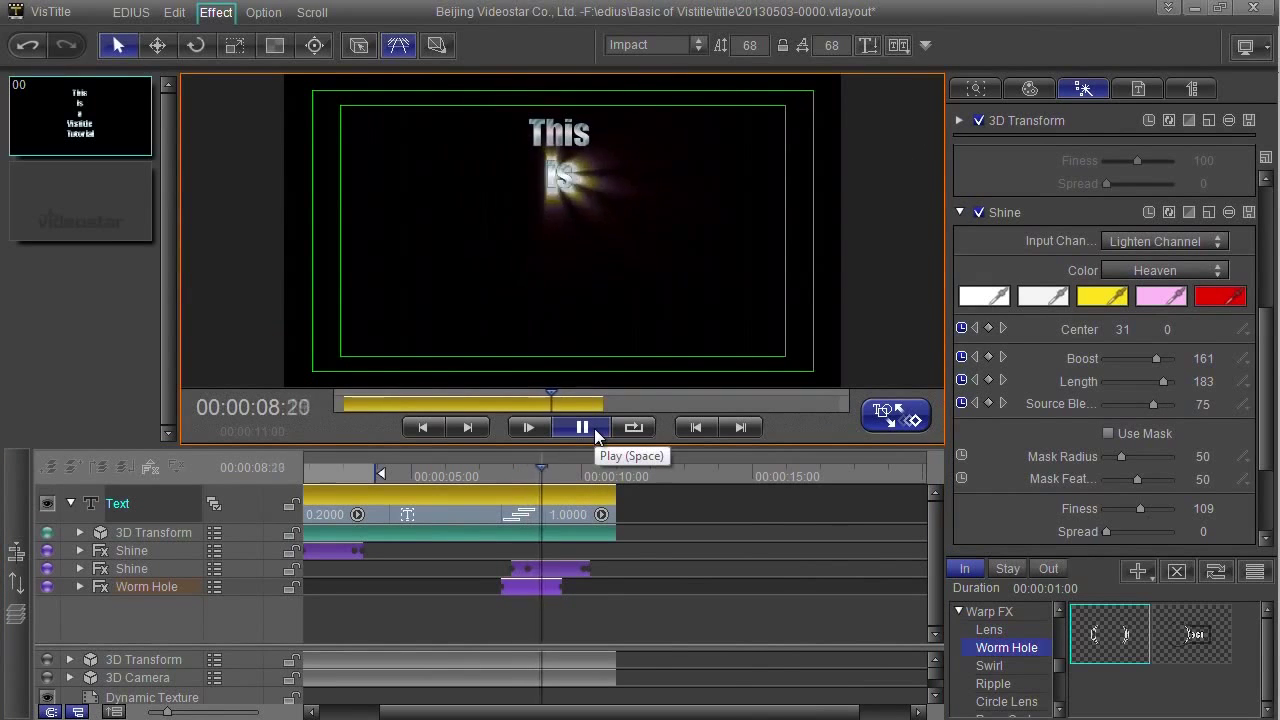
pyautogui.click(536, 590)
pyautogui.moveTo(570, 471); pyautogui.dragTo(549, 490)
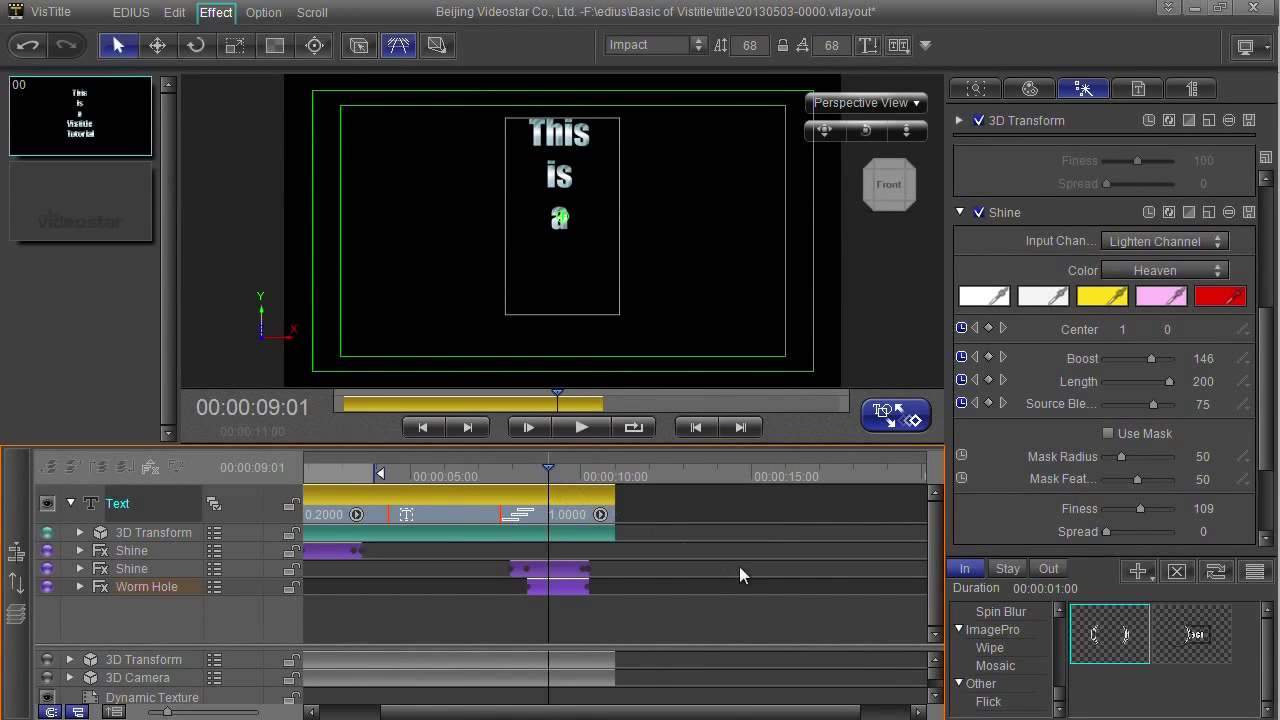
# Drag the Sparkle light effect onto its own track below Worm Hole
pyautogui.click(1050, 684)
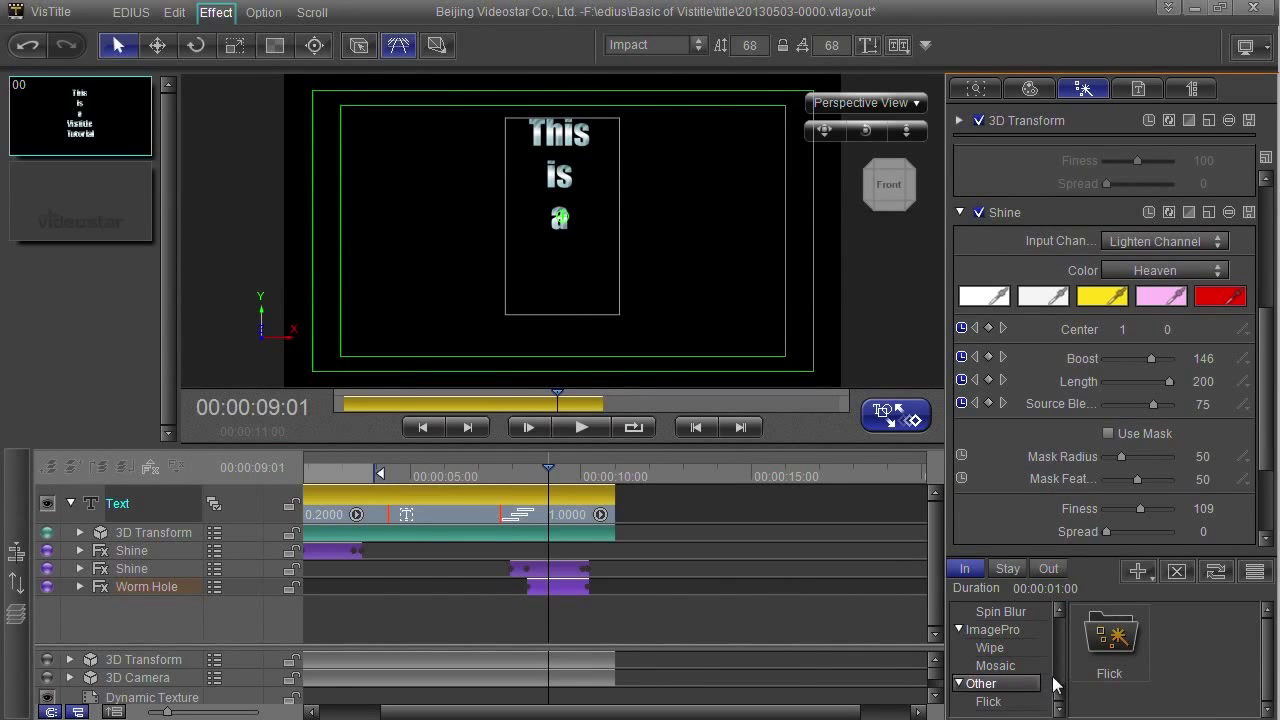
pyautogui.scroll(5, 1056, 685)
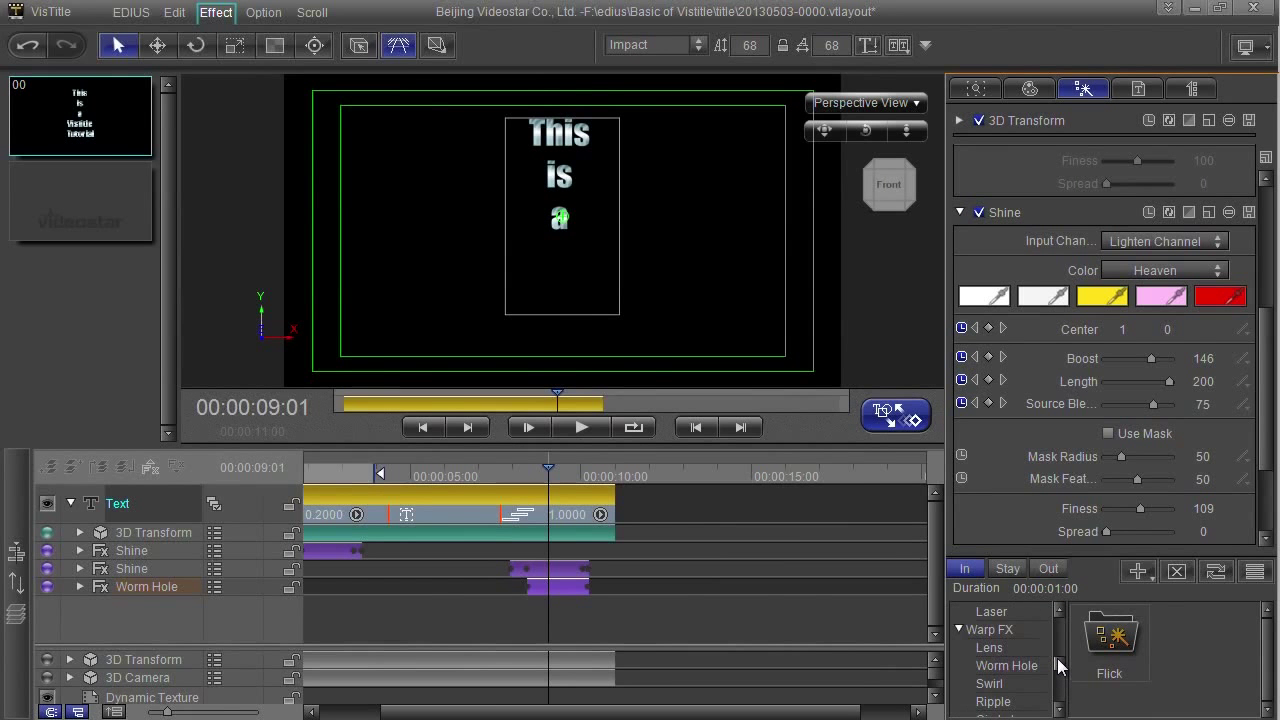
pyautogui.scroll(3, 1057, 658)
pyautogui.click(996, 647)
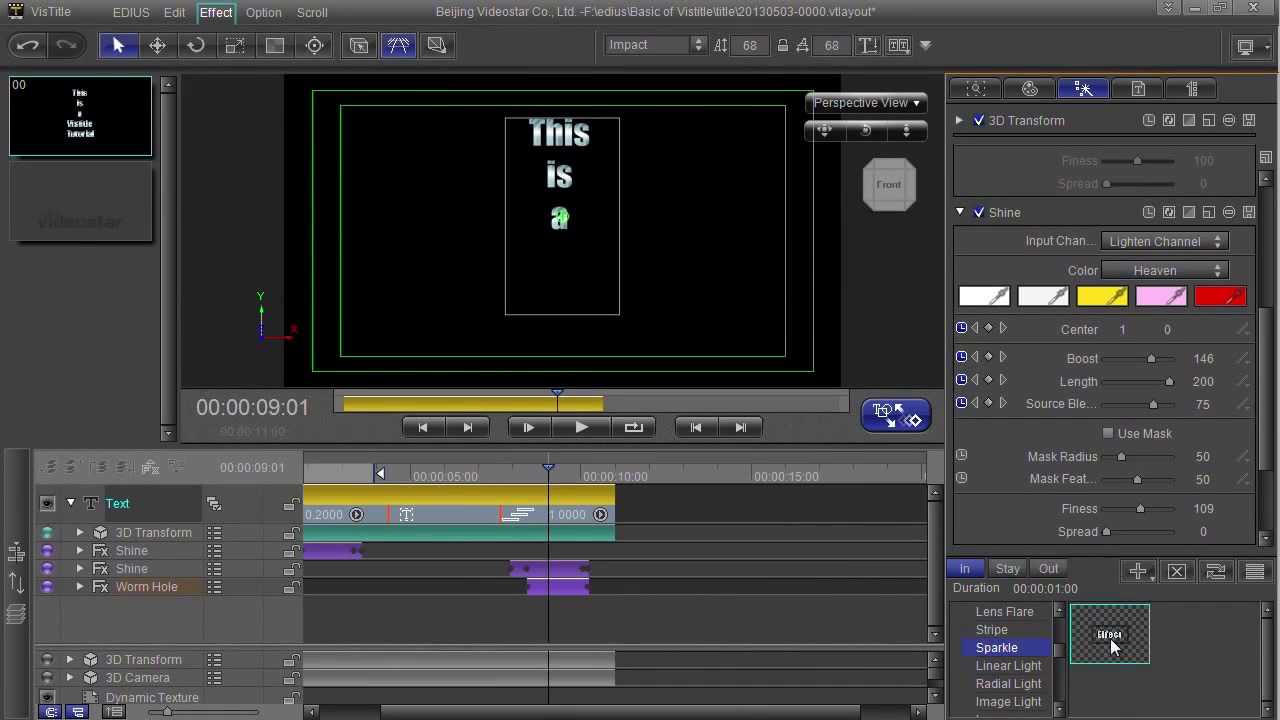
pyautogui.moveTo(1112, 645); pyautogui.dragTo(538, 598)
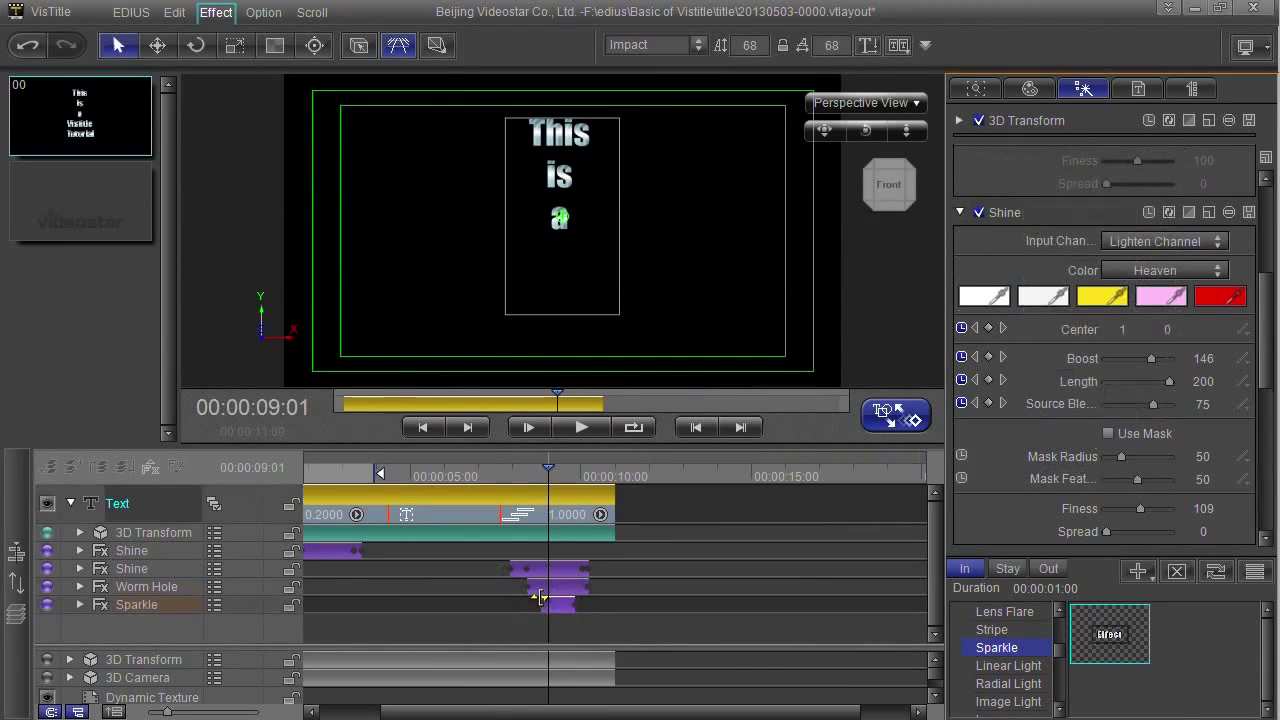
# Preview the Sparkle effect from 00:00:08:02, then move to 00:00:08:11
pyautogui.moveTo(543, 480); pyautogui.dragTo(518, 493)
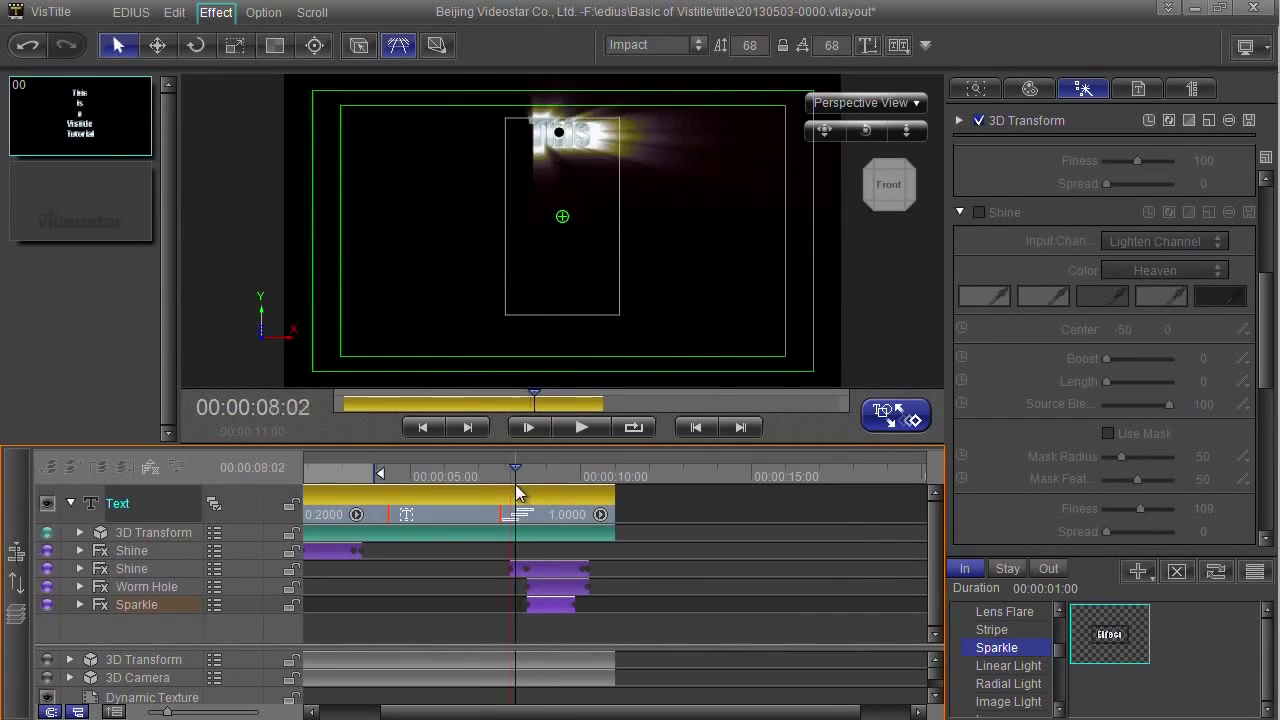
pyautogui.press('space')
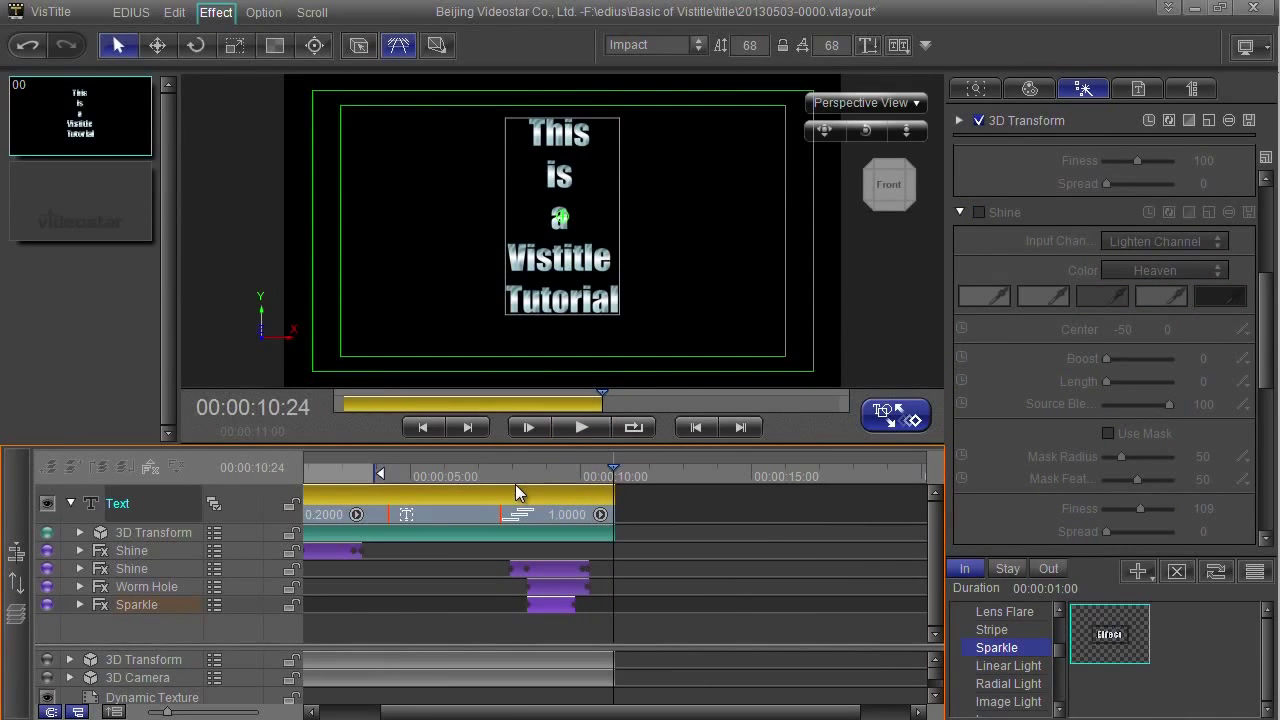
pyautogui.click(530, 478)
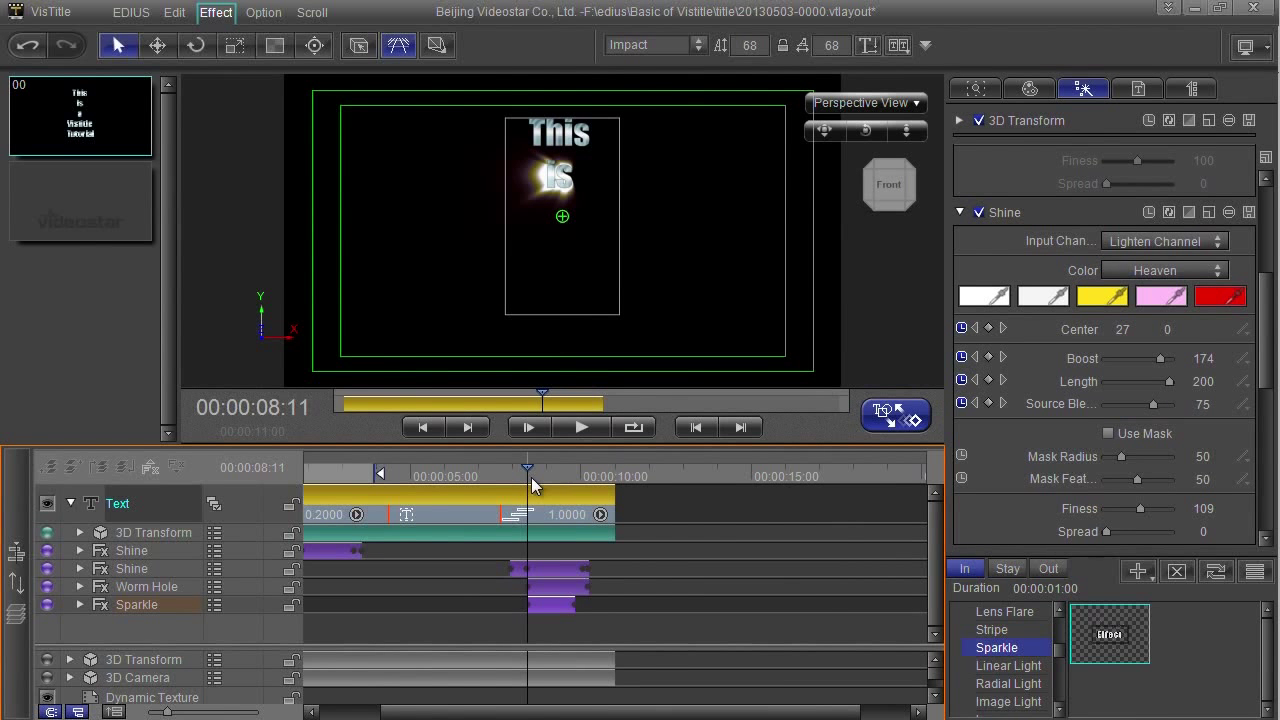